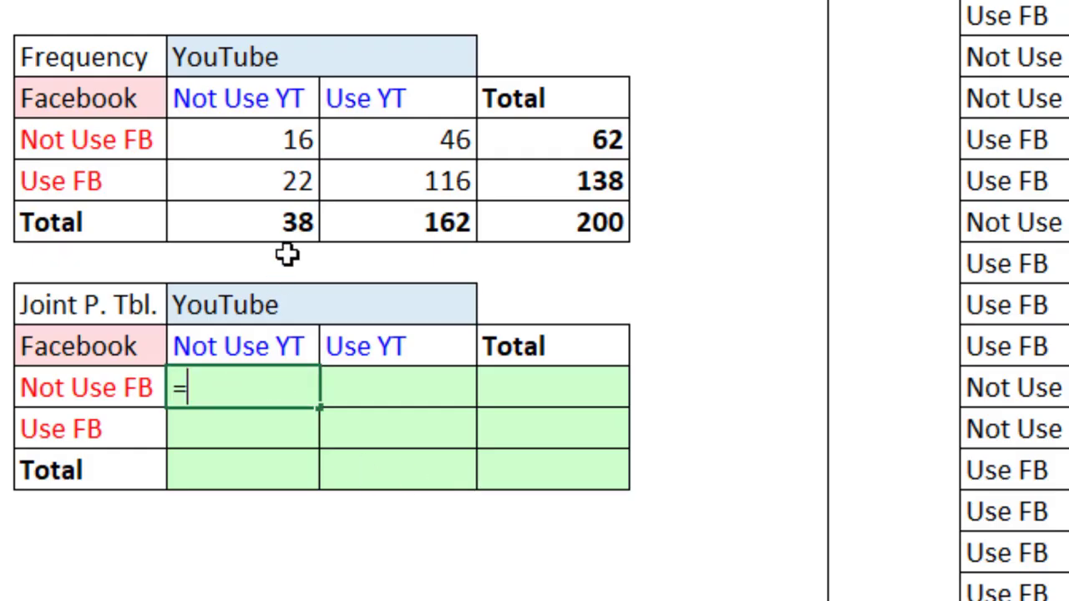
Step: Enter the spilled formula =G31:I33/I33, dividing the frequency report by its 200 total
left_click_drag(286, 141, 537, 220)
type("/")
left_click(537, 220)
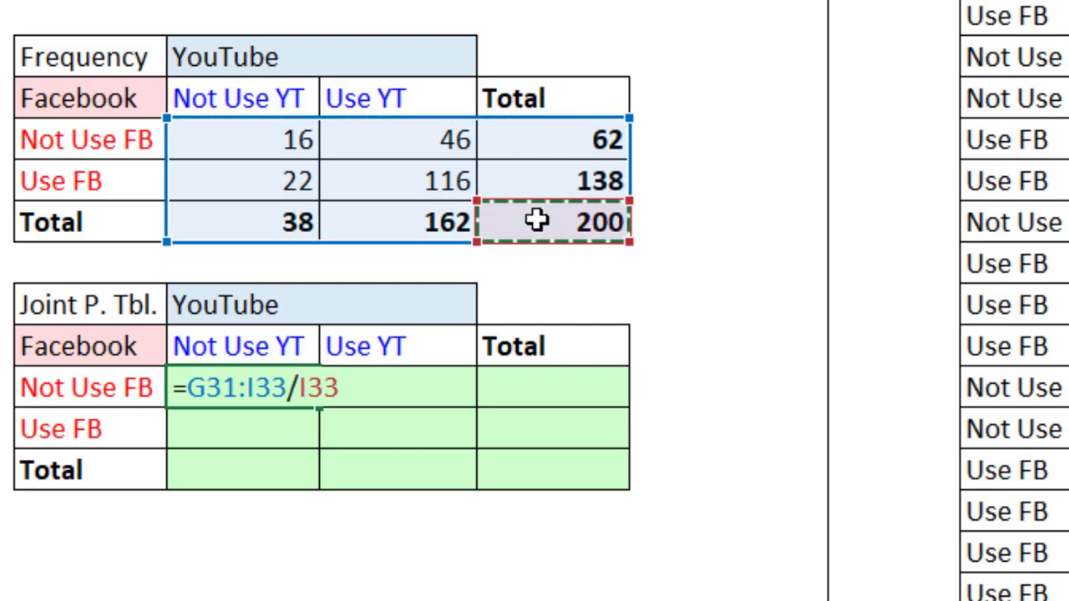
key("Return")
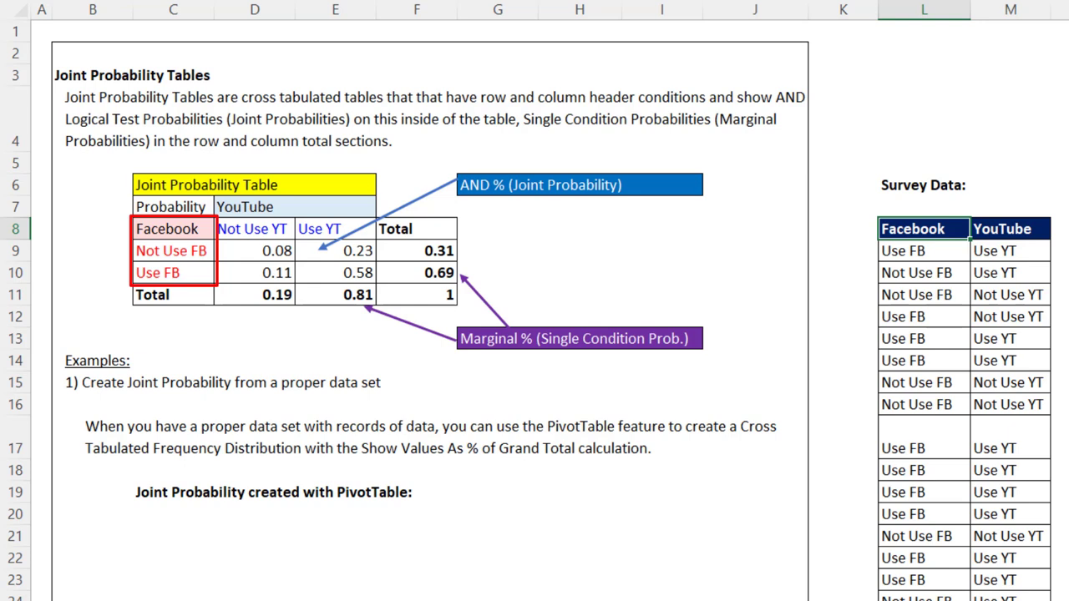
left_click_drag(250, 250, 341, 279)
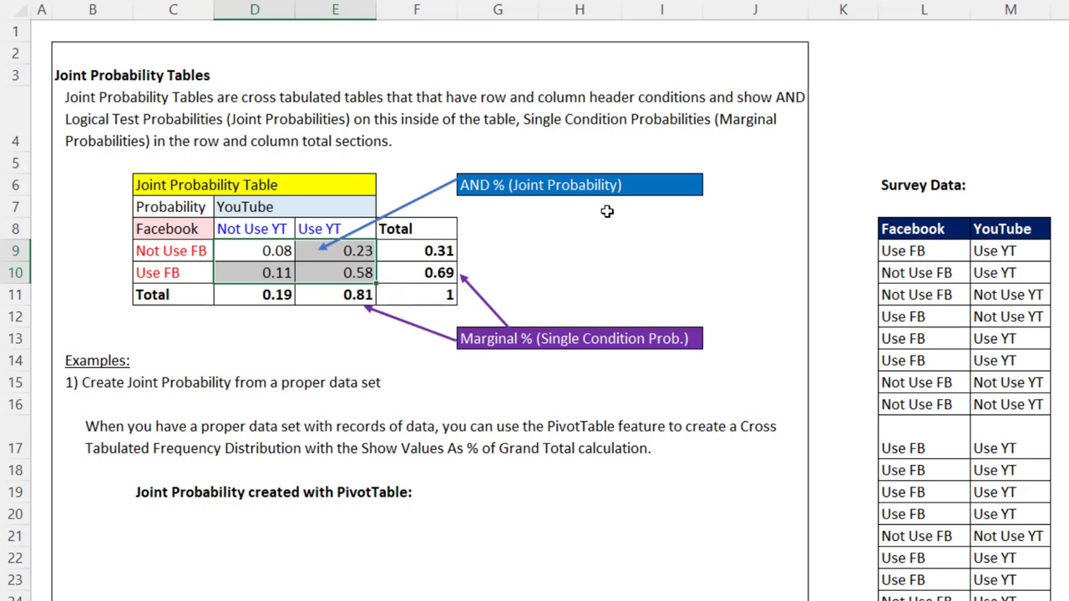
left_click(272, 270)
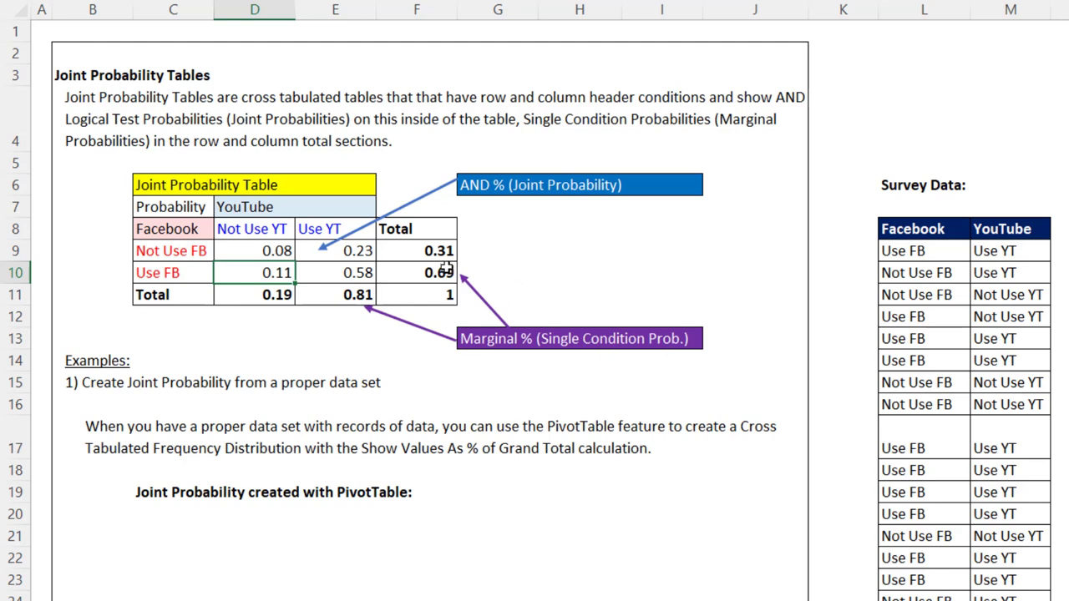
left_click(385, 249)
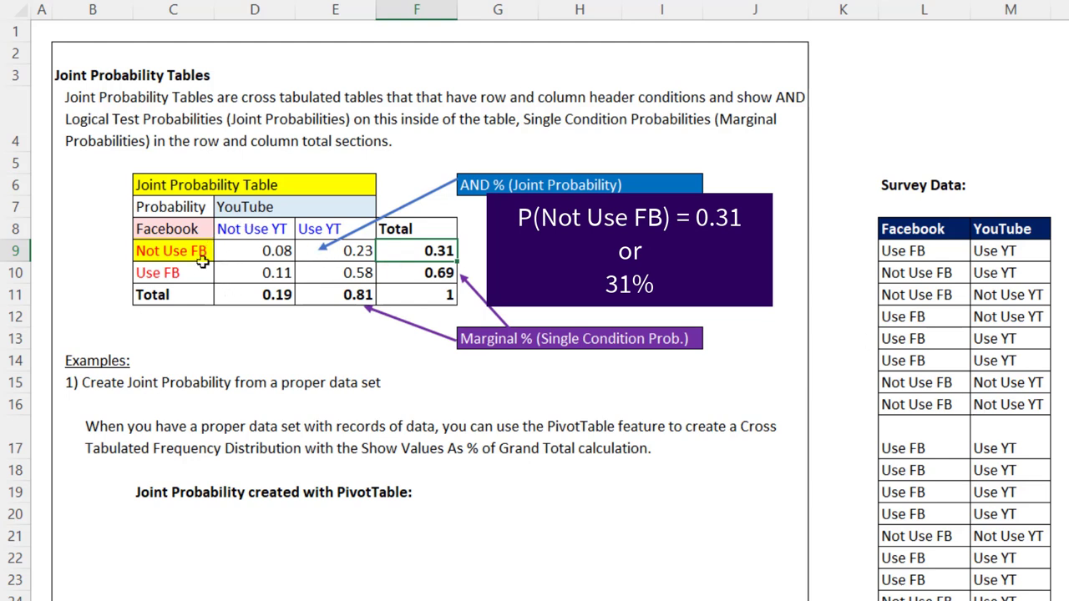
left_click(338, 298)
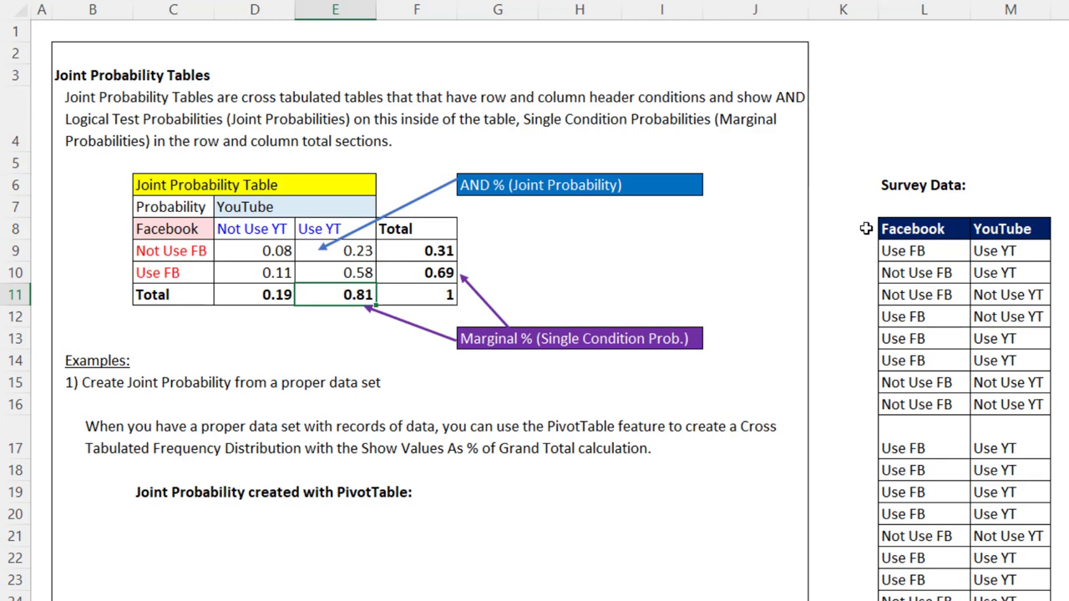
scroll(752, 463, "down", 4)
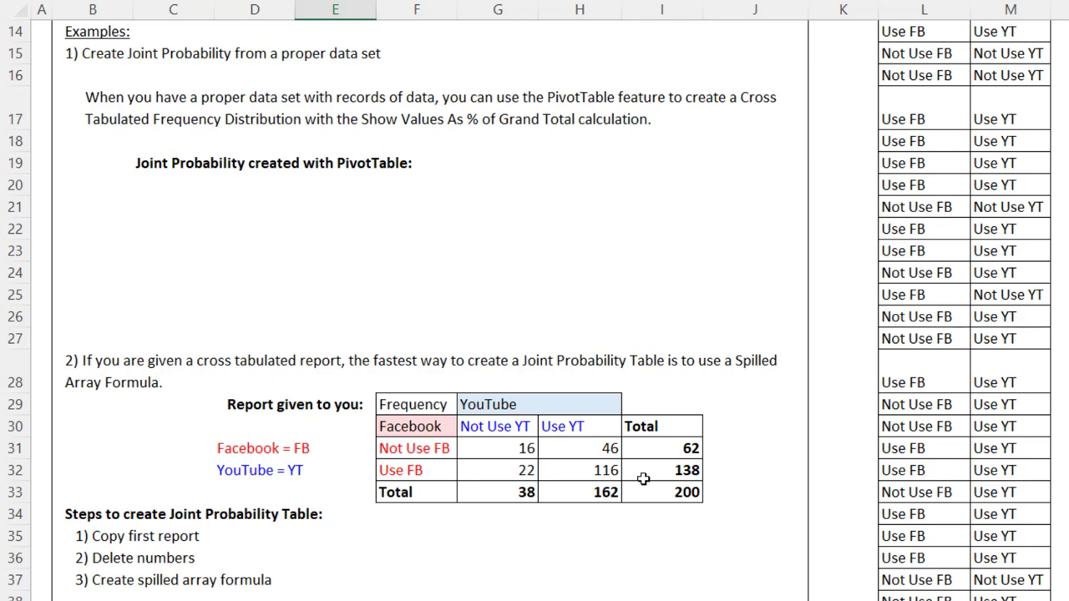
scroll(710, 409, "up", 4)
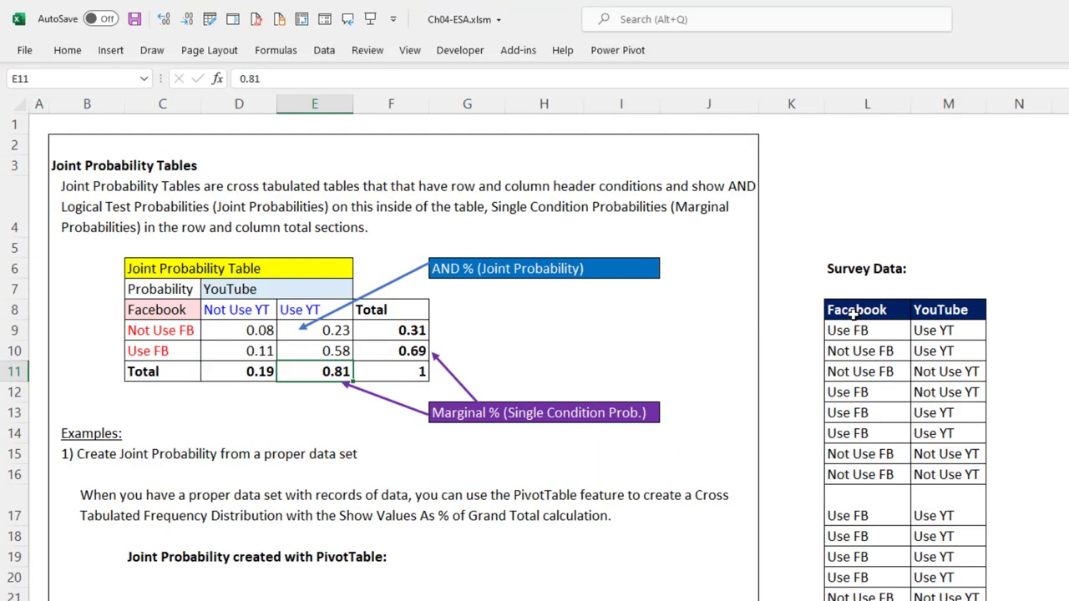
Step: Insert an empty PivotTable from the survey data on the existing worksheet at O8
left_click(853, 313)
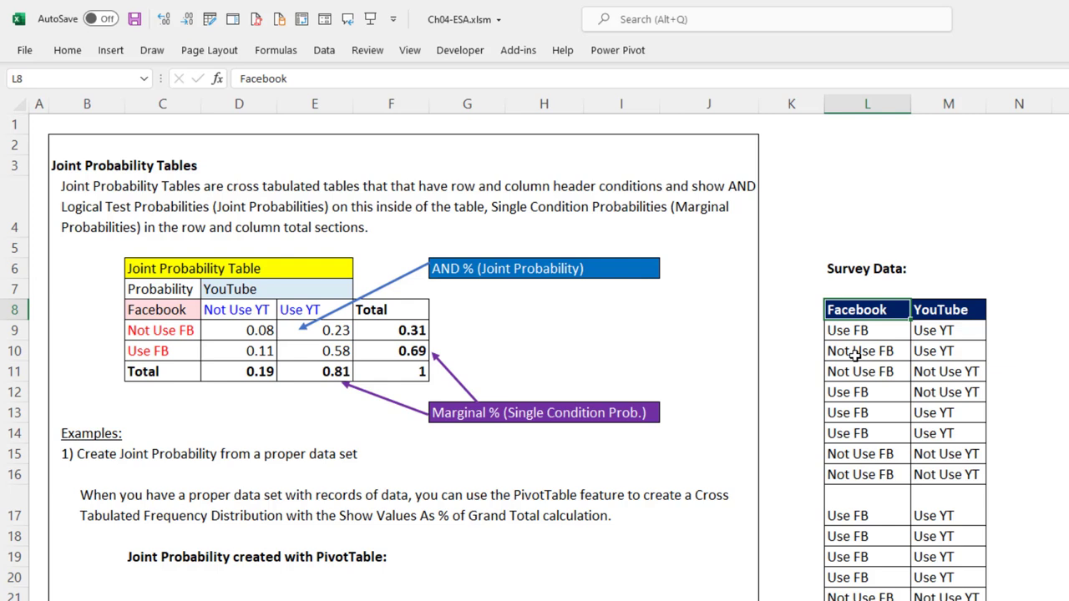
left_click(108, 52)
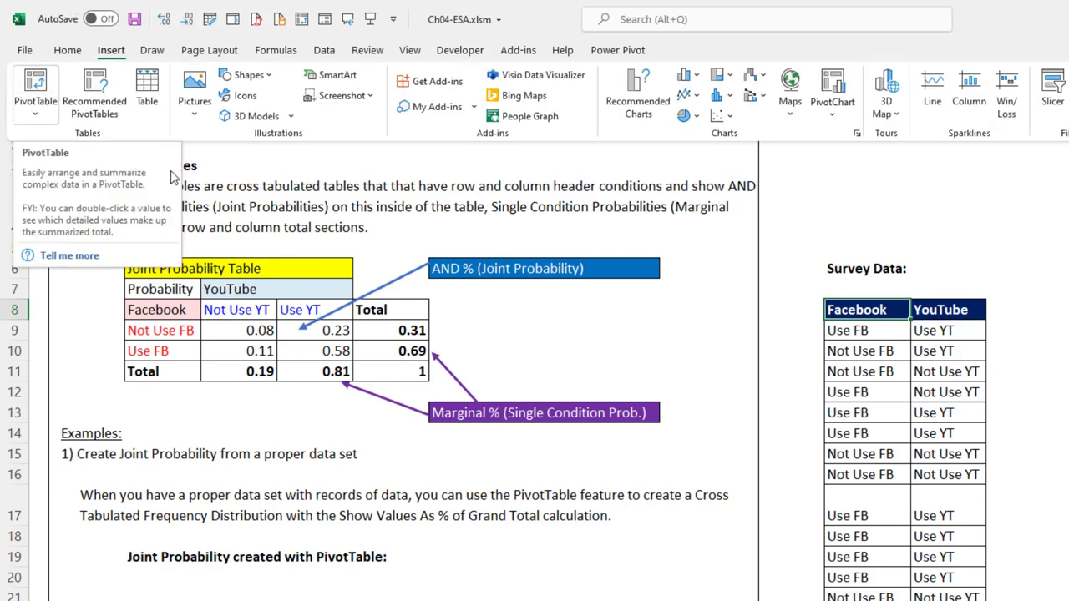
key("Escape")
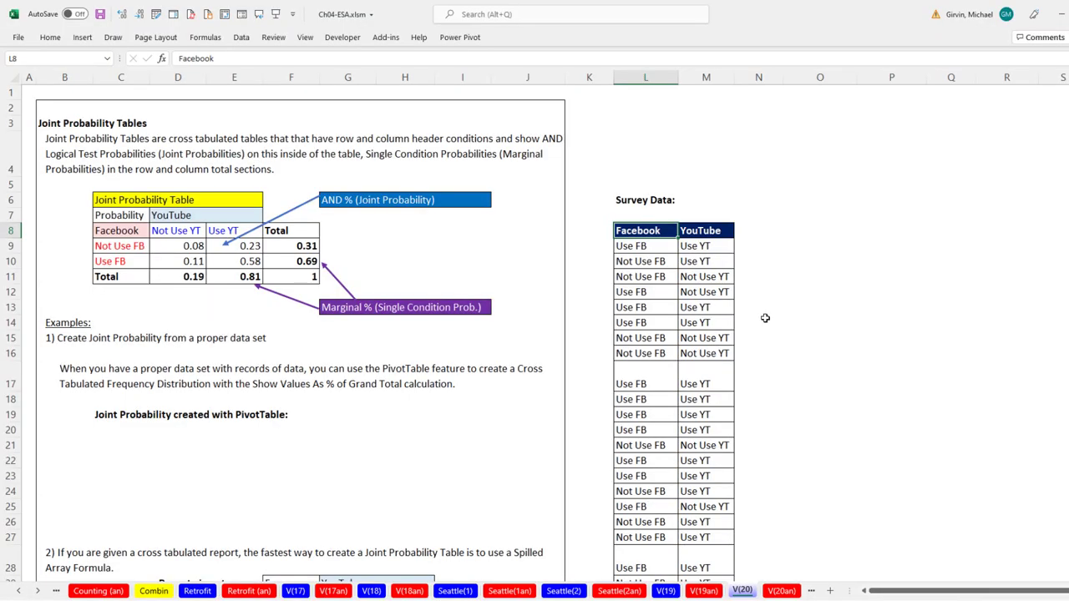
key("alt+n")
key("v")
key("t")
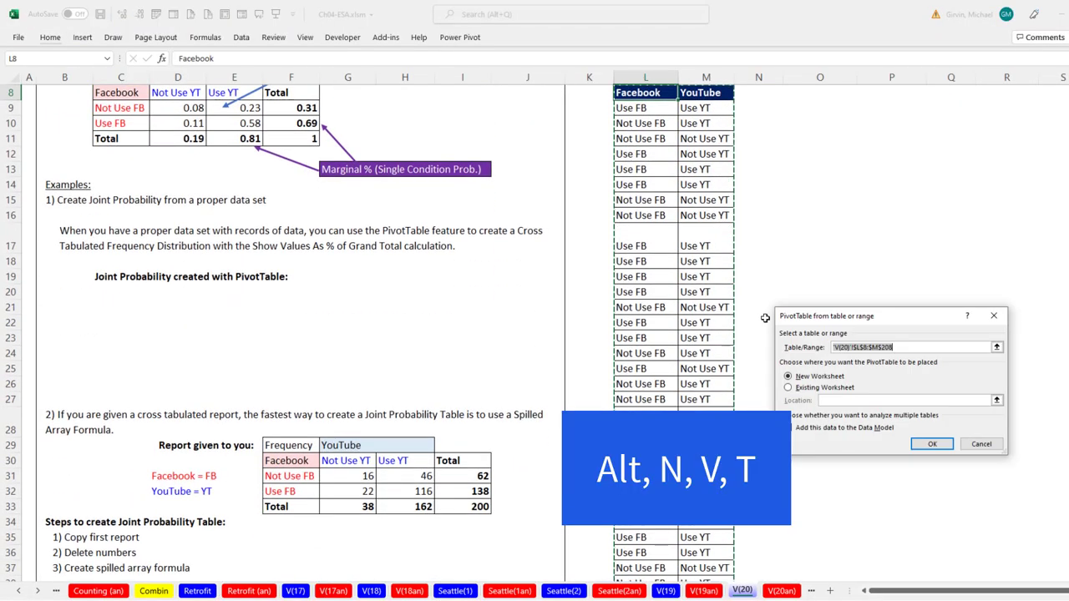
left_click(797, 390)
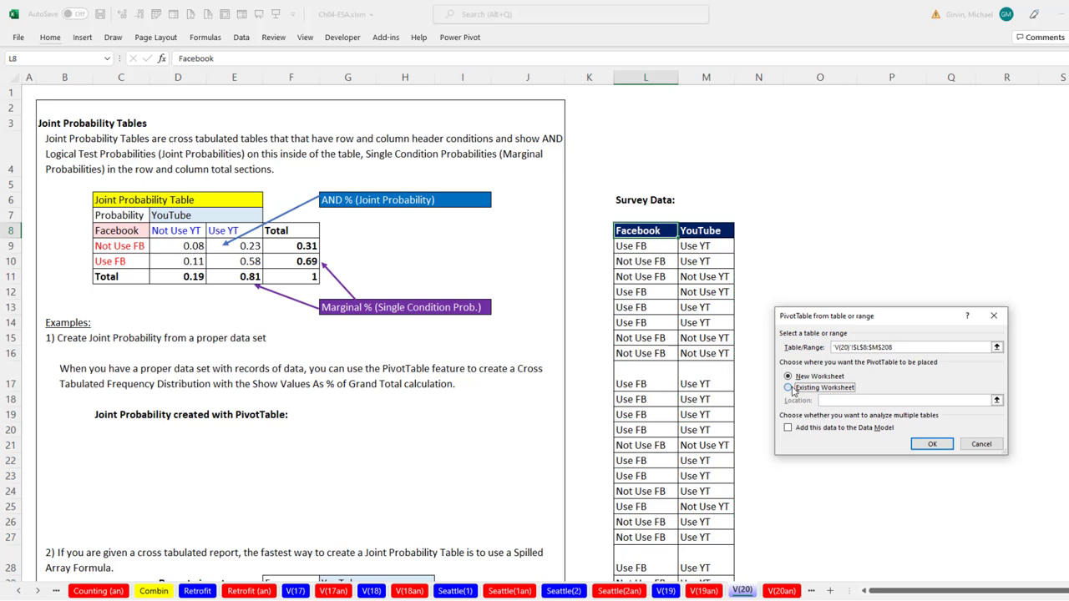
left_click(815, 230)
left_click(932, 443)
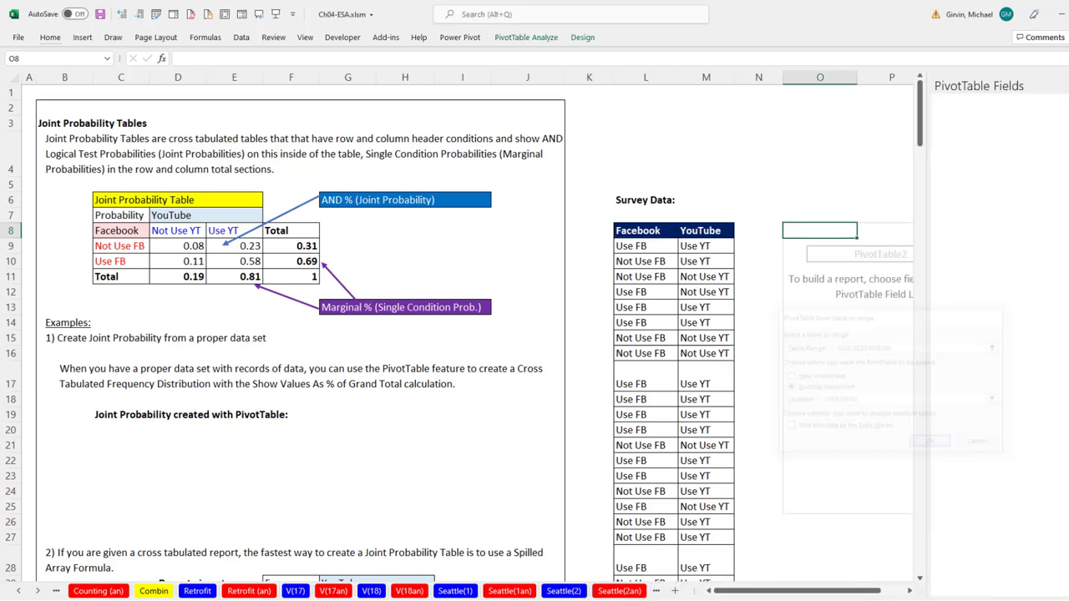
Step: Put Facebook in Rows and YouTube in Columns and Values, widening columns O and P
left_click(910, 591)
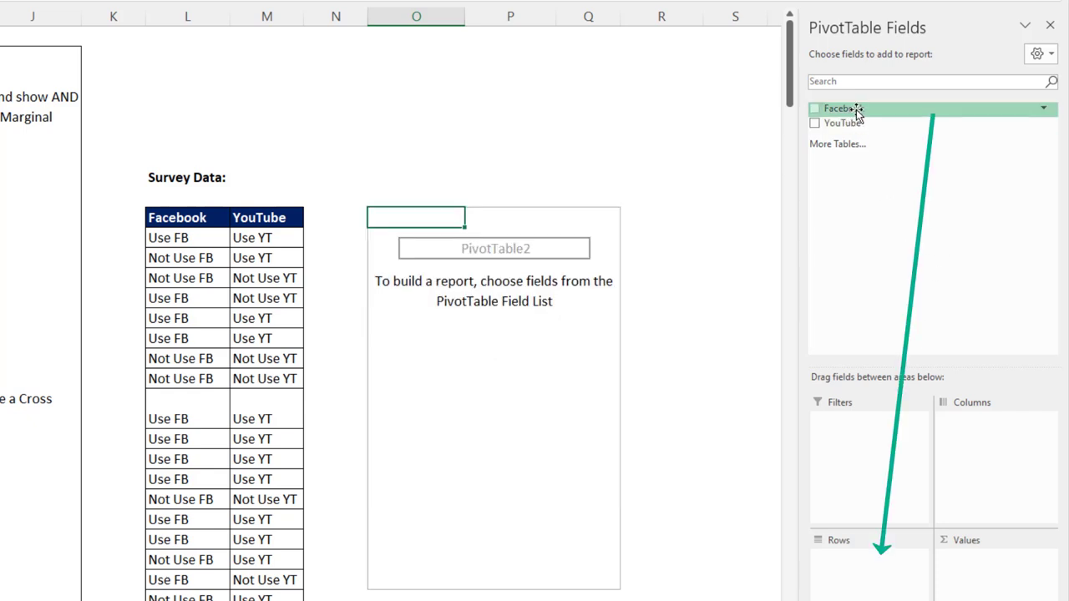
mouse_move(851, 109)
left_mouse_down()
mouse_move(840, 303)
mouse_move(866, 501)
mouse_move(860, 590)
left_mouse_up()
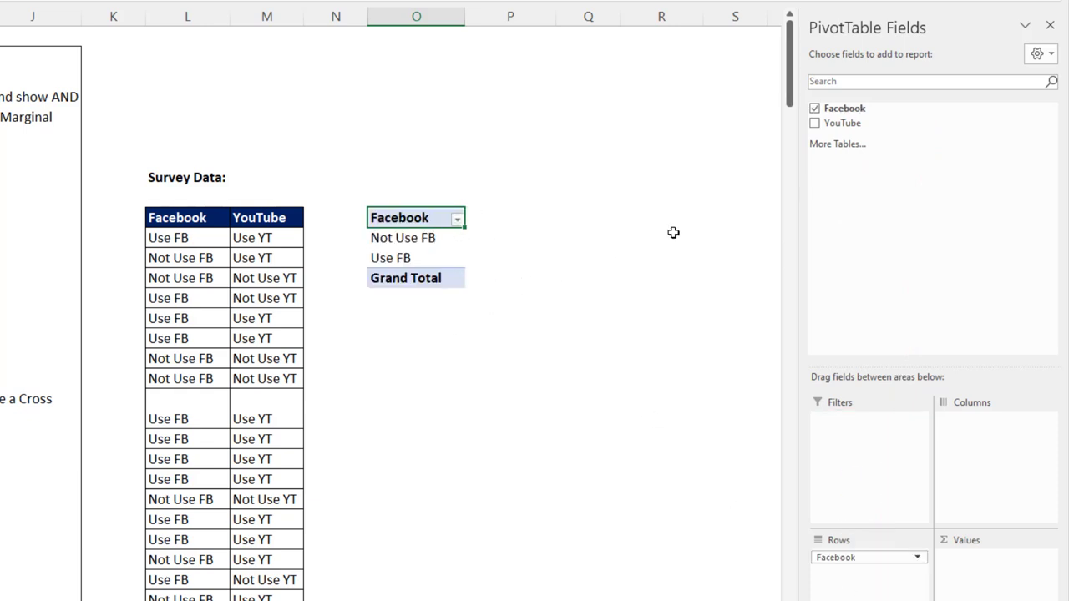
left_click_drag(817, 134, 980, 460)
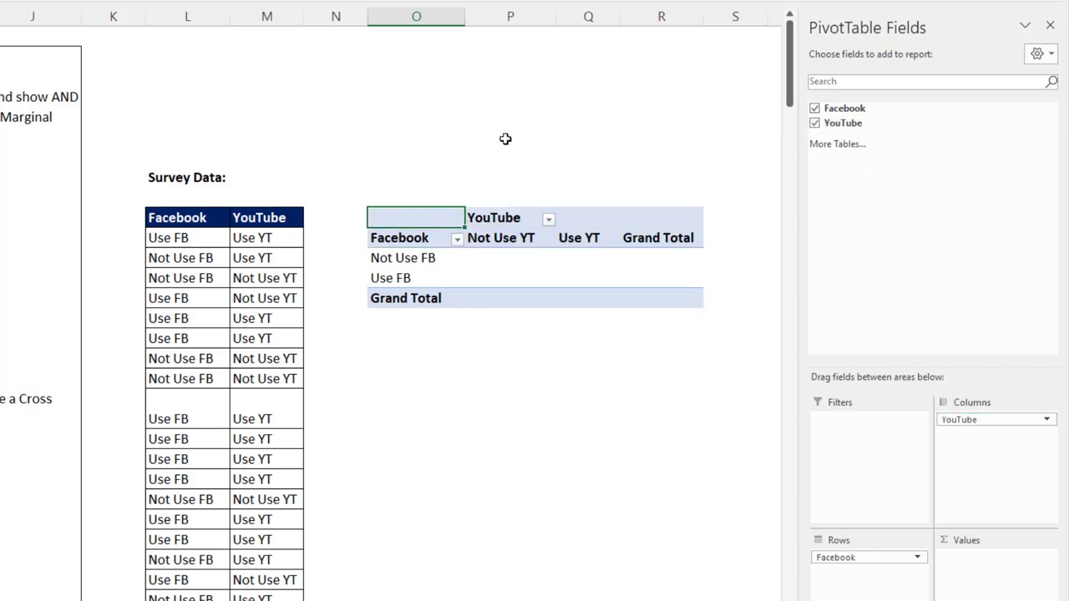
left_click_drag(462, 21, 469, 20)
left_click_drag(555, 18, 560, 17)
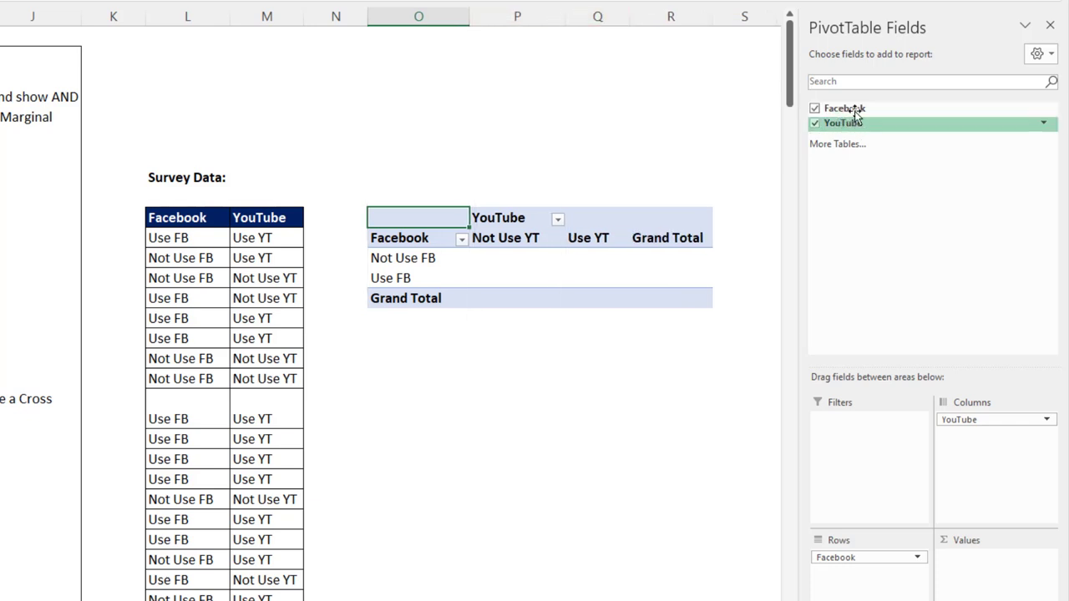
left_click_drag(838, 122, 972, 571)
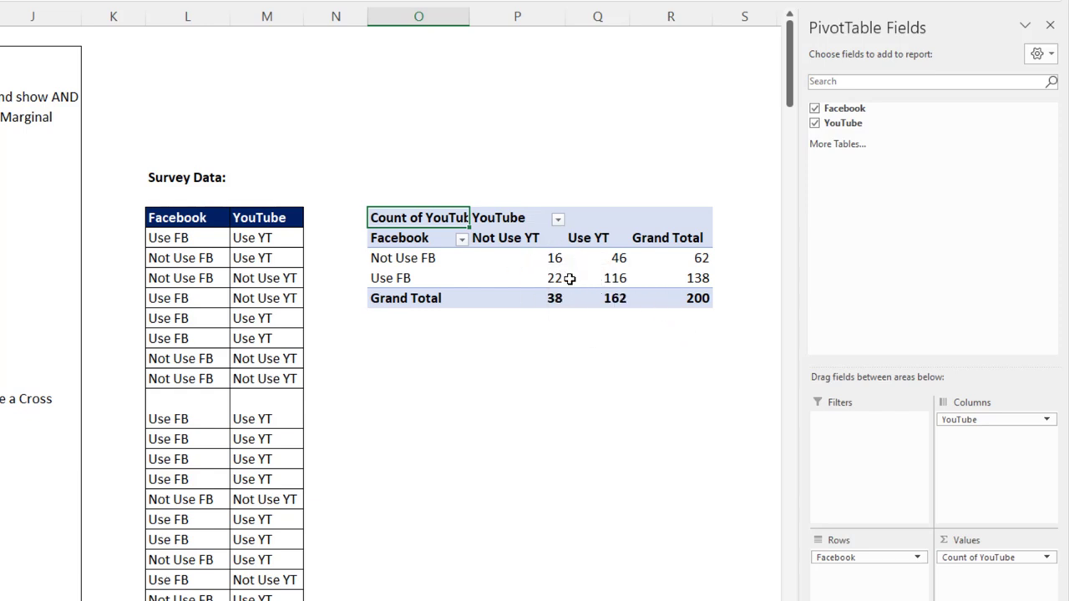
right_click(528, 263)
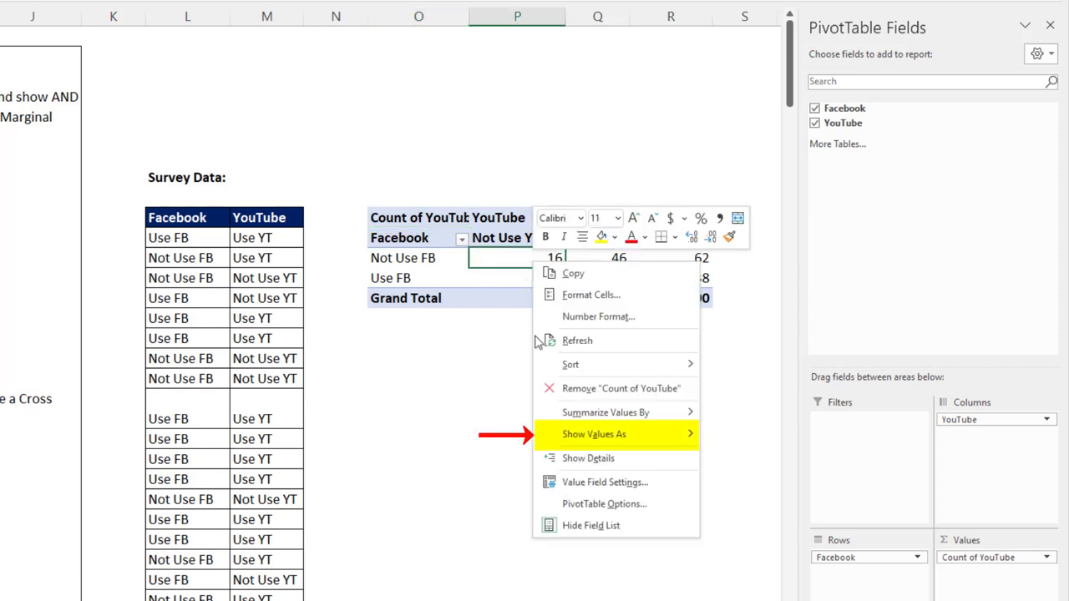
mouse_move(568, 434)
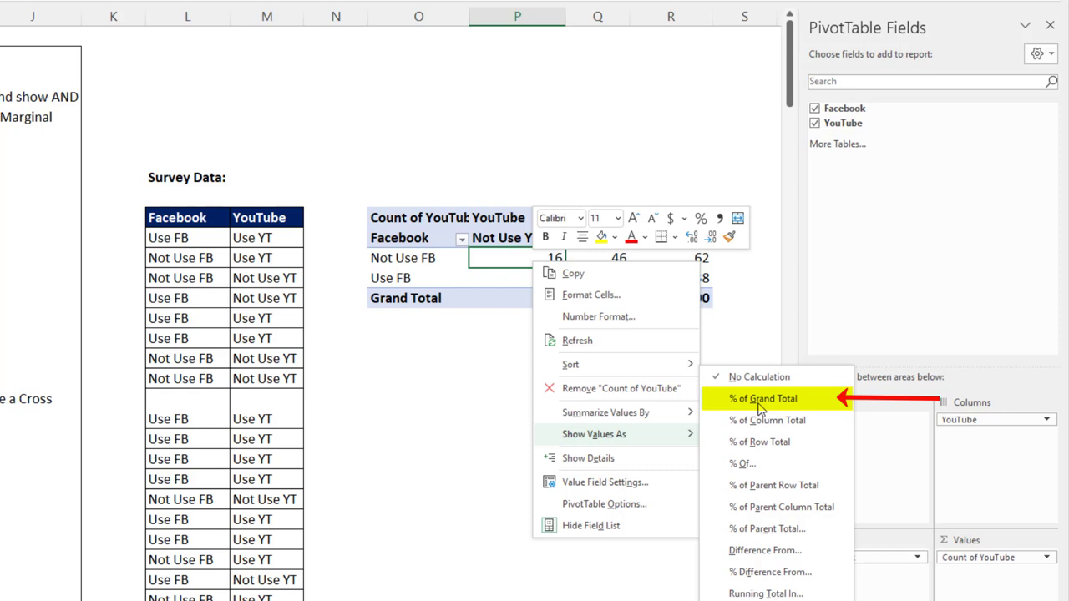
left_click(761, 407)
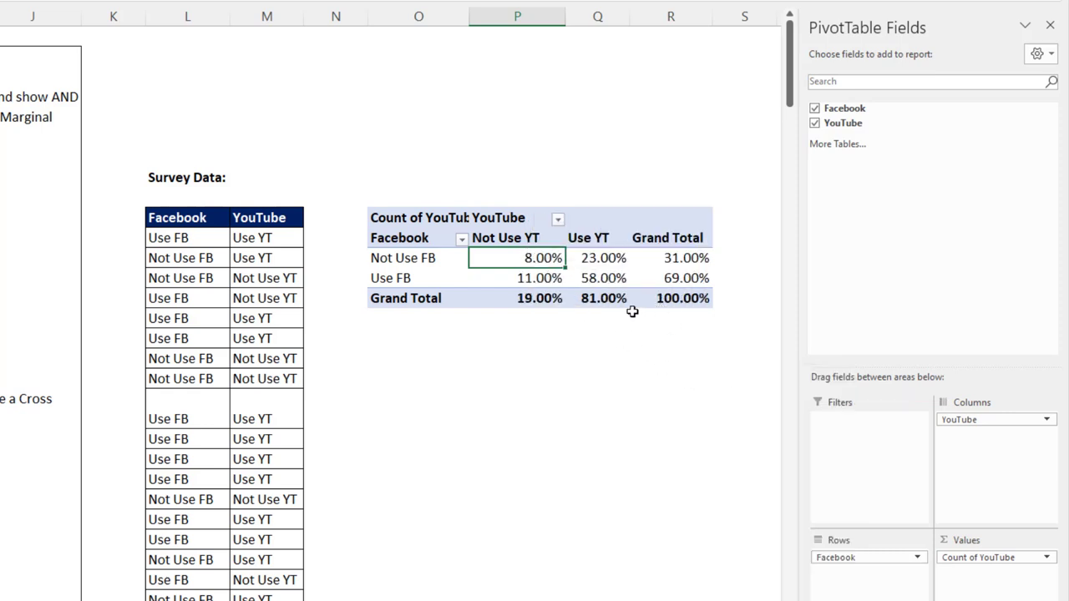
left_click_drag(531, 259, 599, 278)
left_click_drag(656, 258, 658, 279)
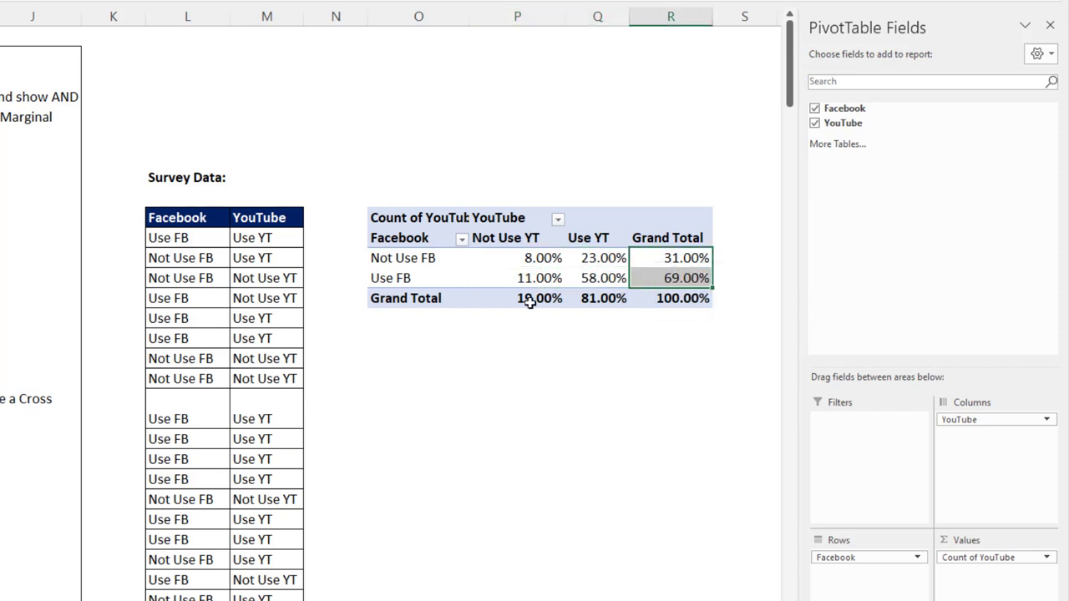
left_click_drag(526, 301, 578, 299)
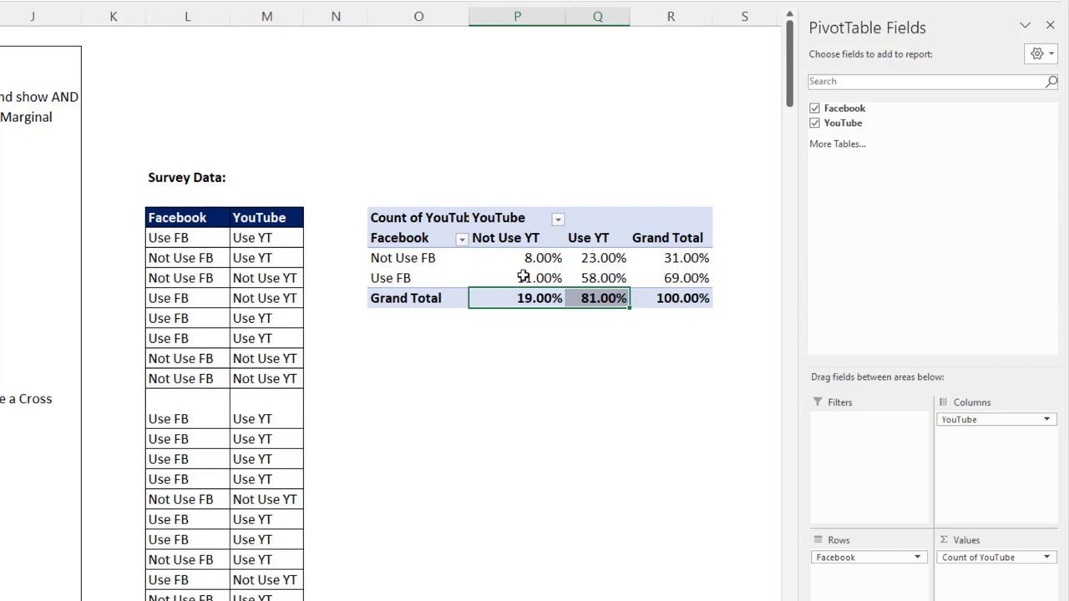
left_click(521, 258)
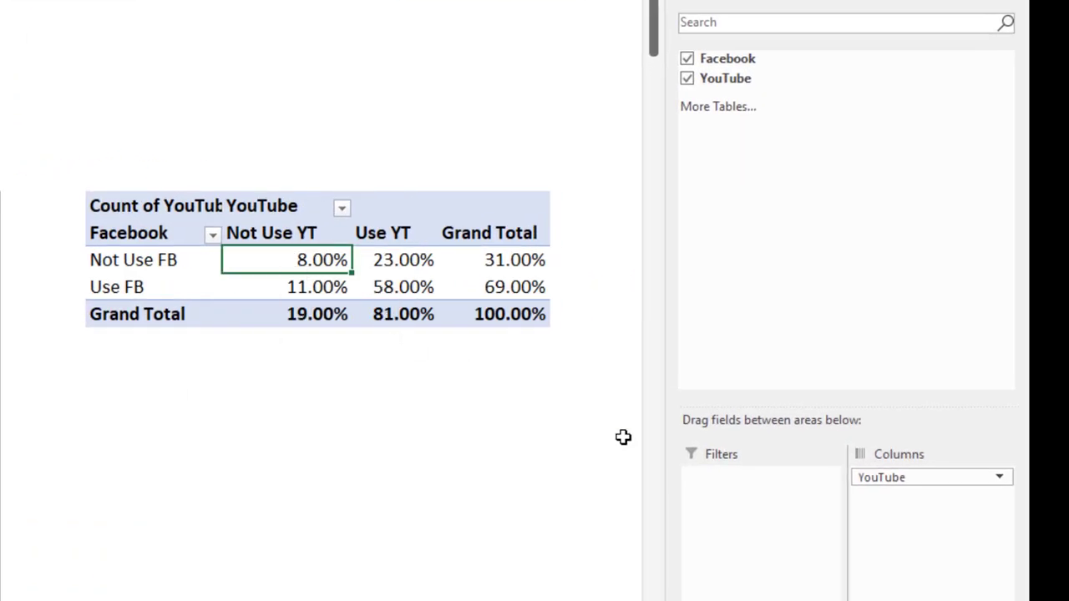
right_click(275, 261)
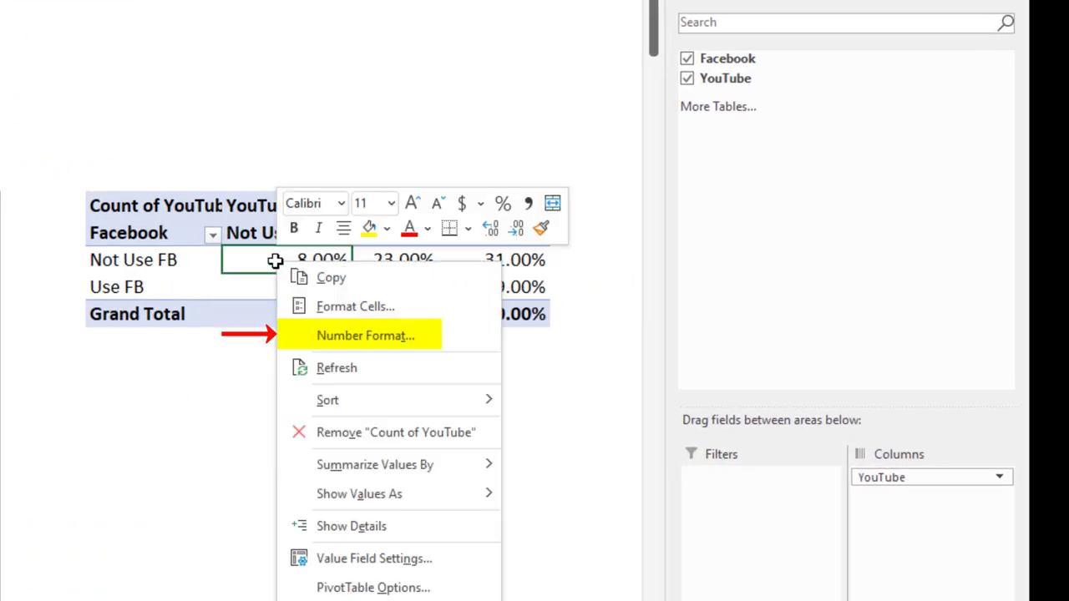
left_click(348, 337)
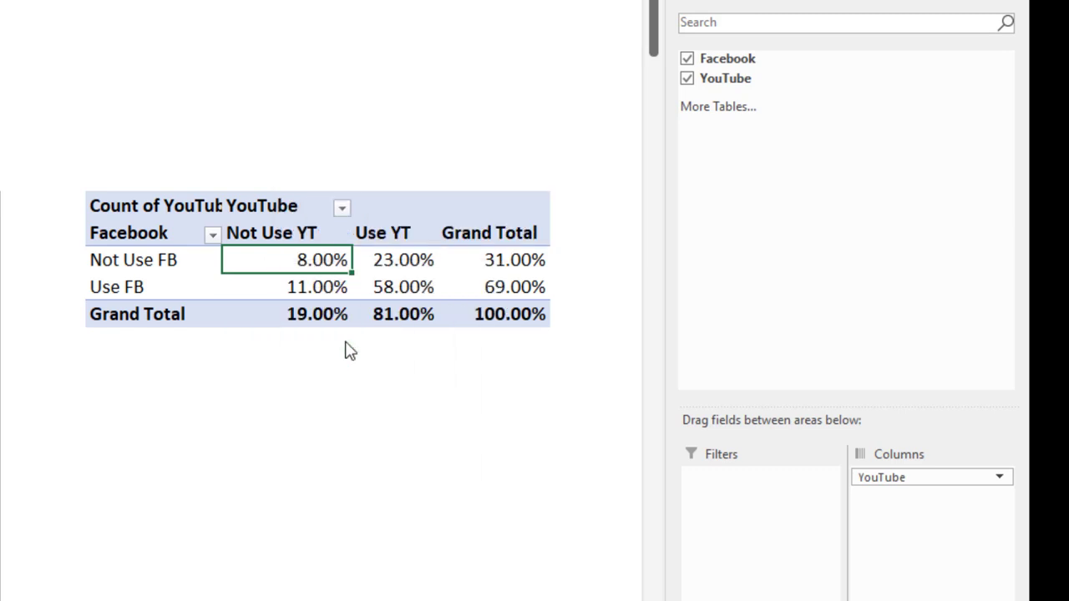
left_click(118, 173)
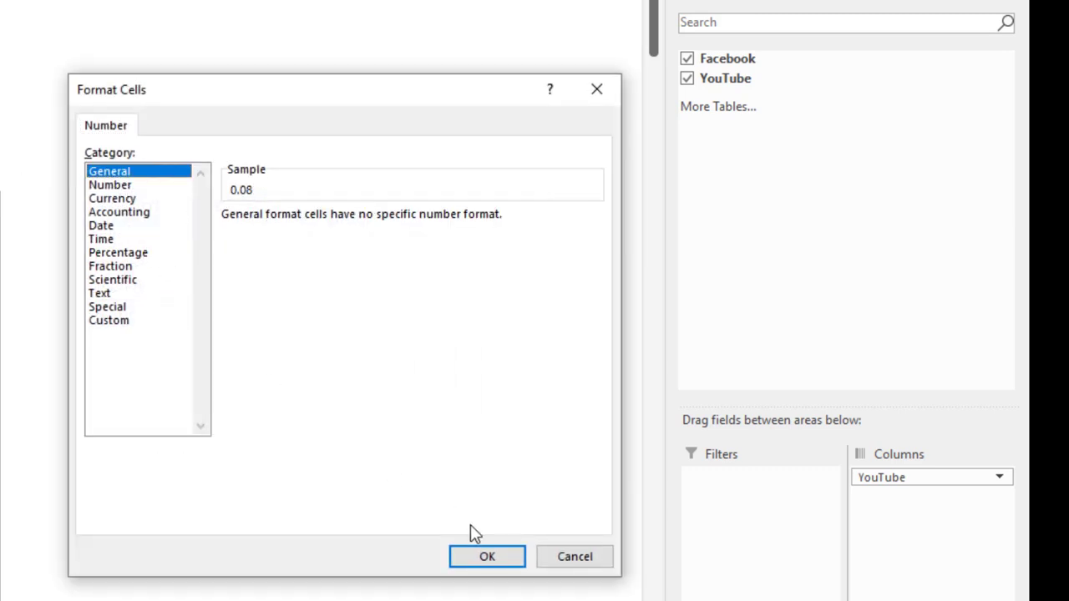
left_click(505, 560)
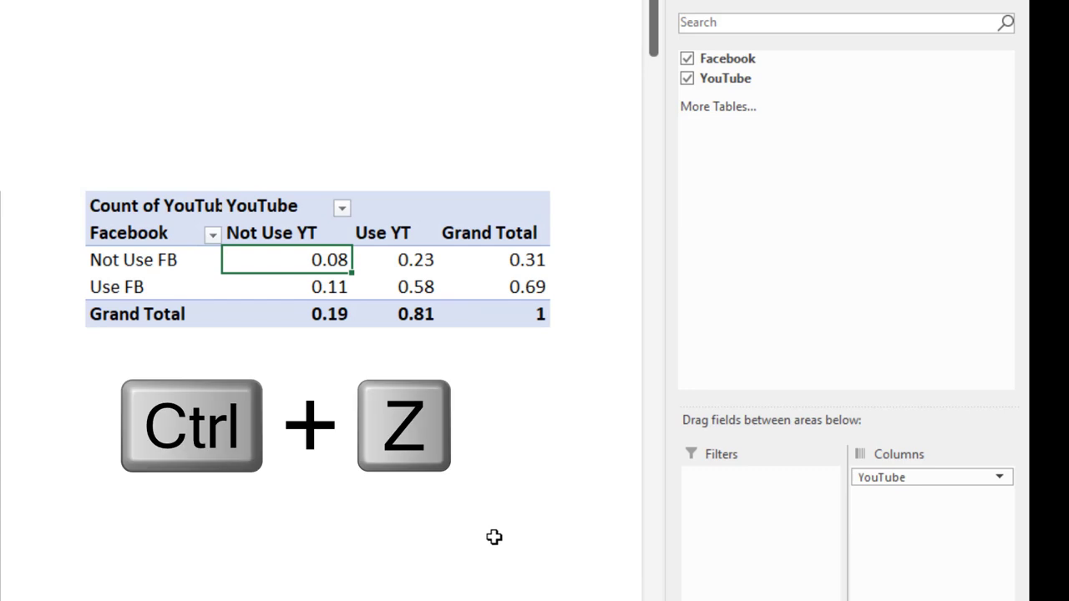
key("ctrl+z")
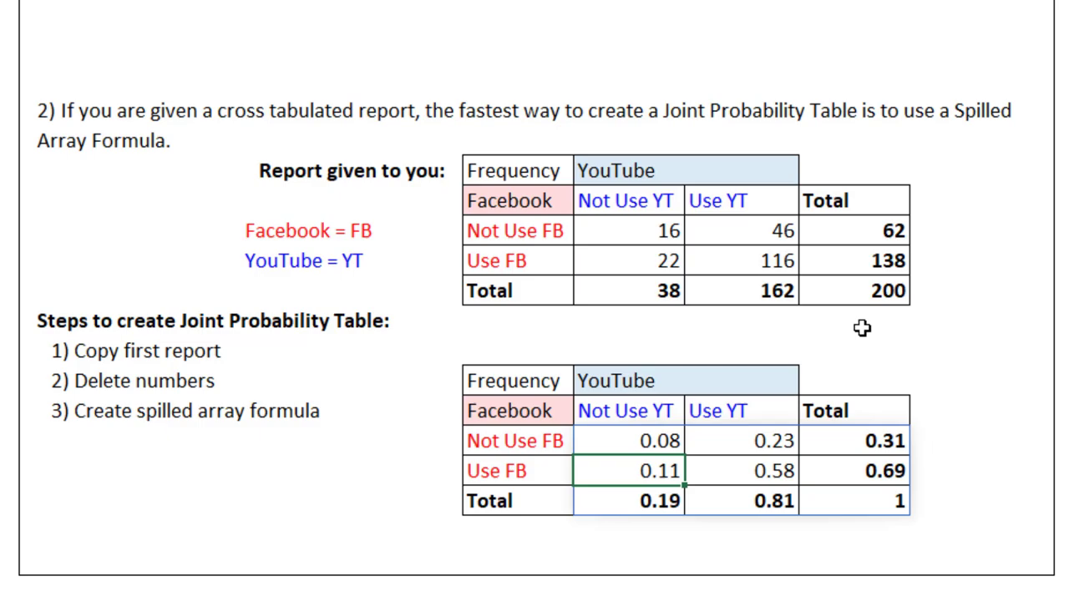
Step: Format the spilled joint probability values as Percentage with 2 decimal places
left_click(639, 443)
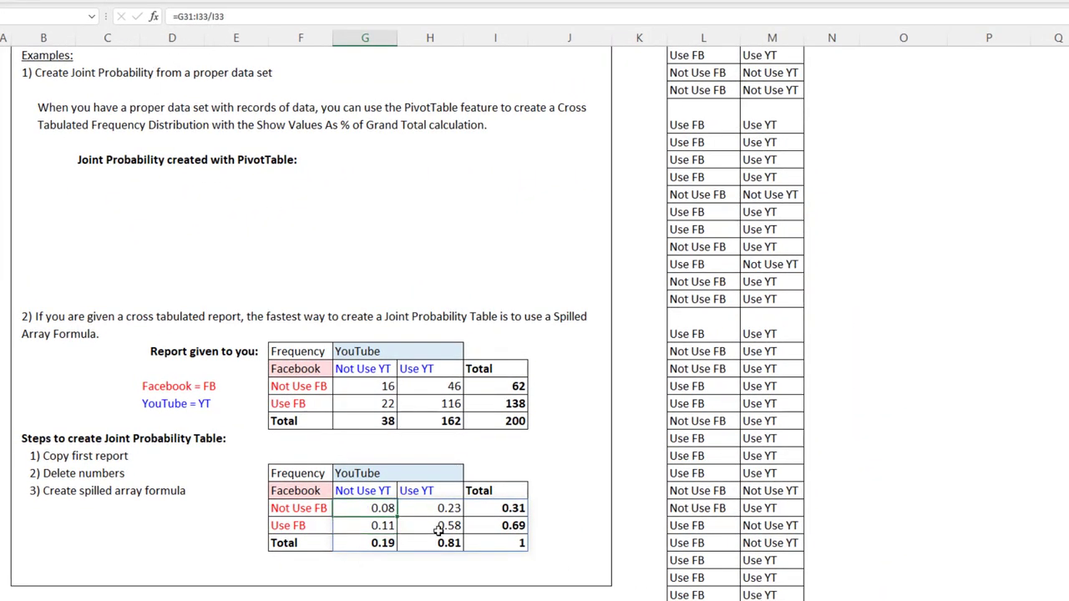
left_click(438, 531)
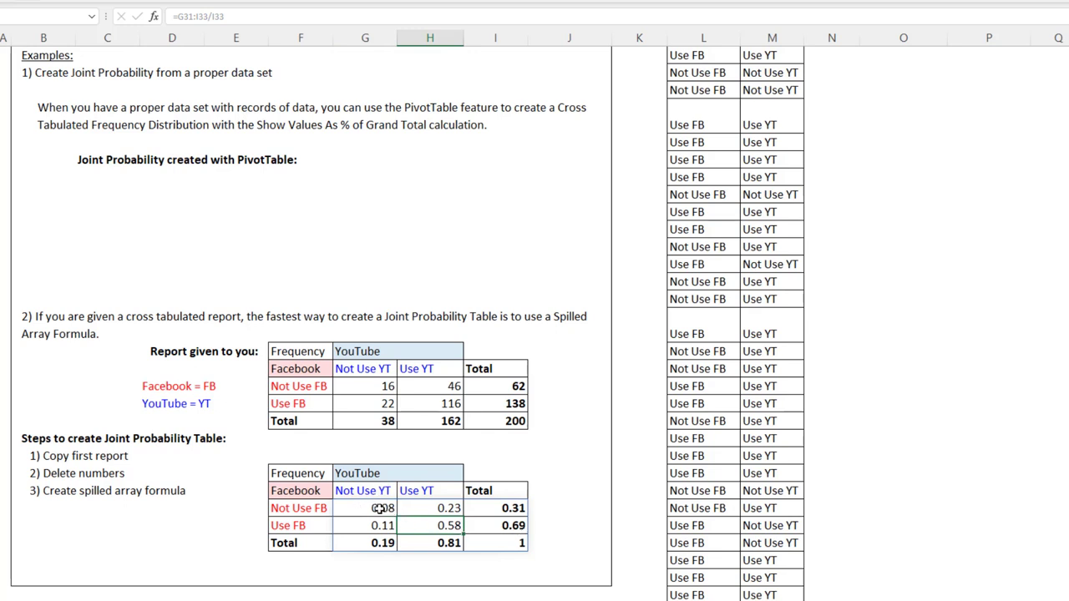
left_click_drag(378, 509, 482, 543)
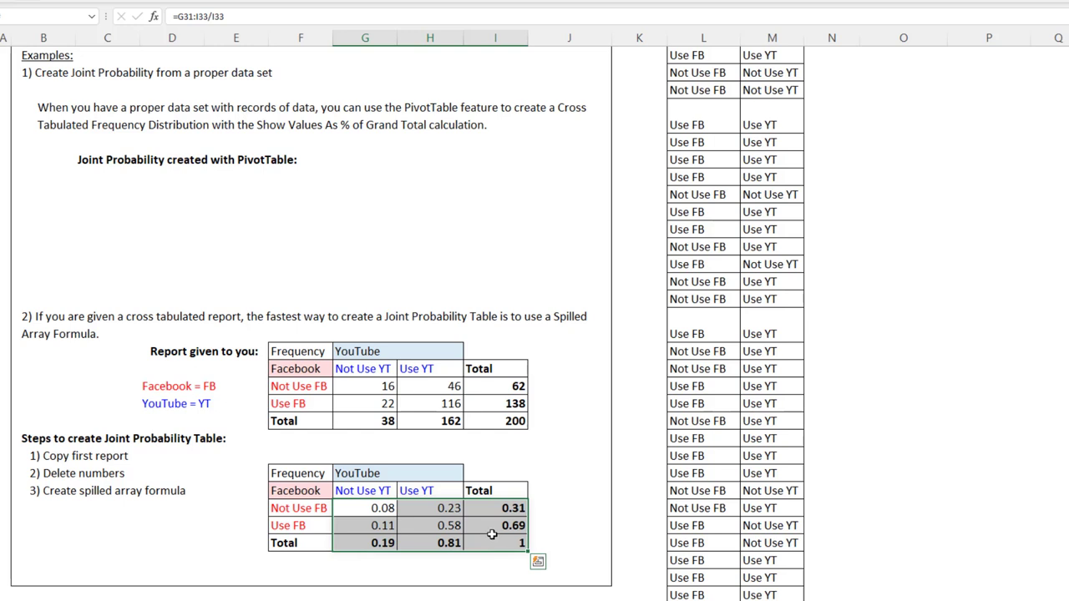
key("ctrl+1")
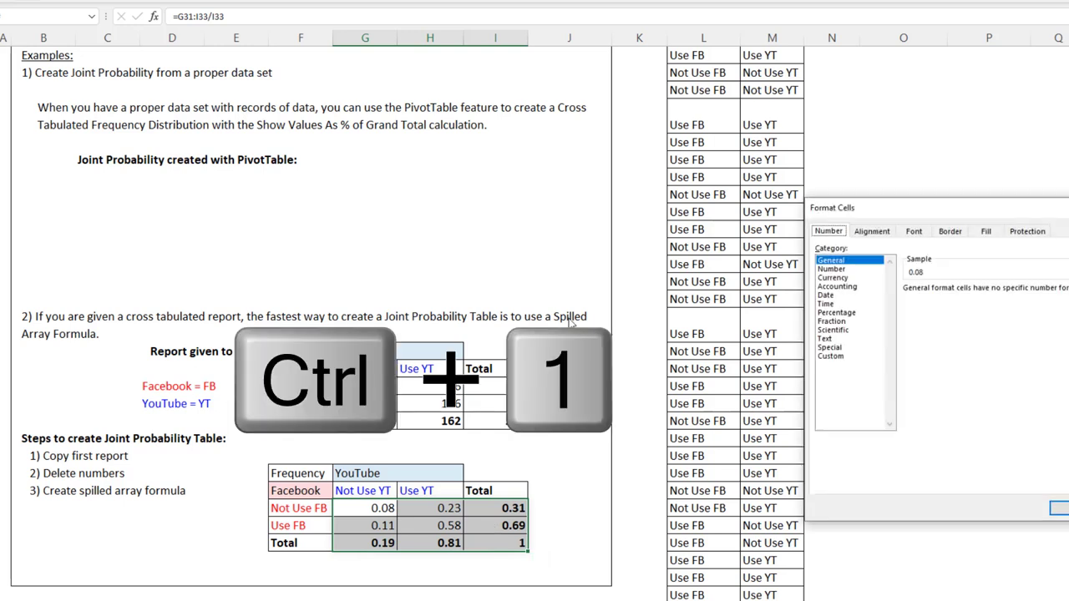
left_click_drag(873, 215, 638, 293)
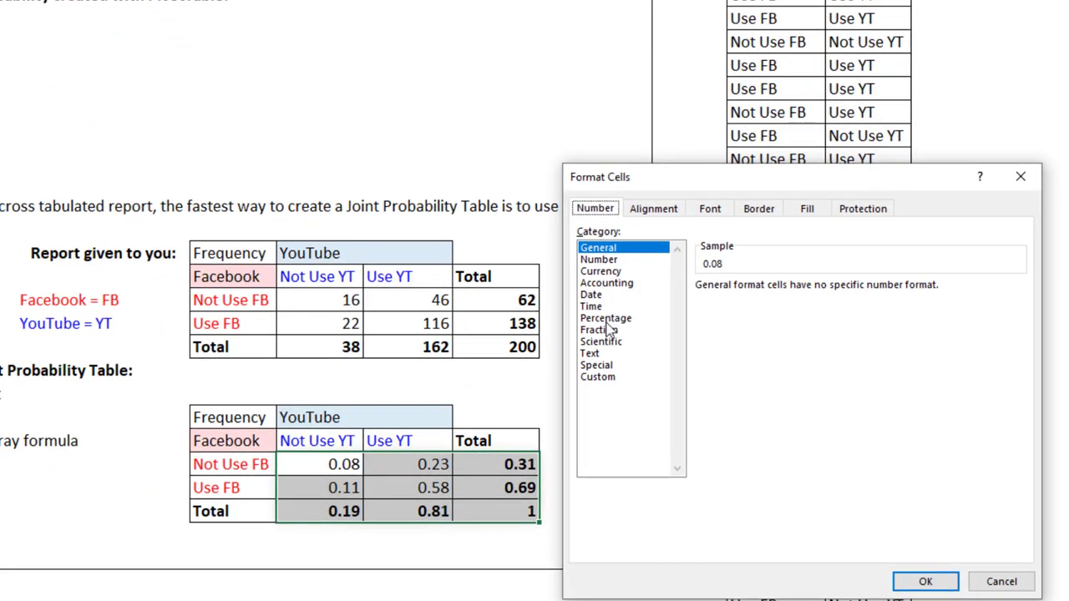
left_click(607, 321)
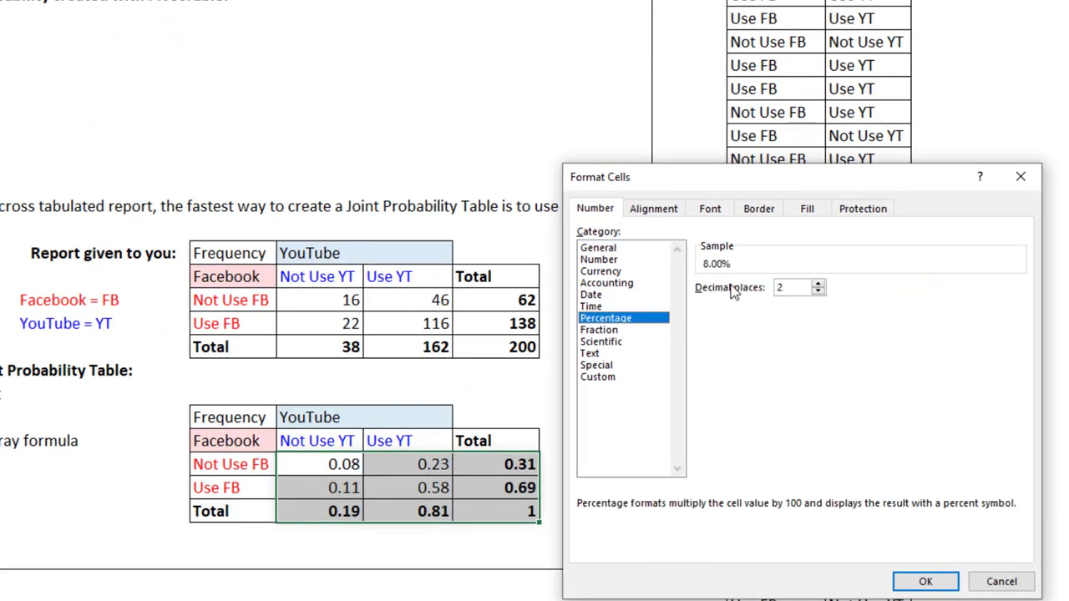
left_click(925, 581)
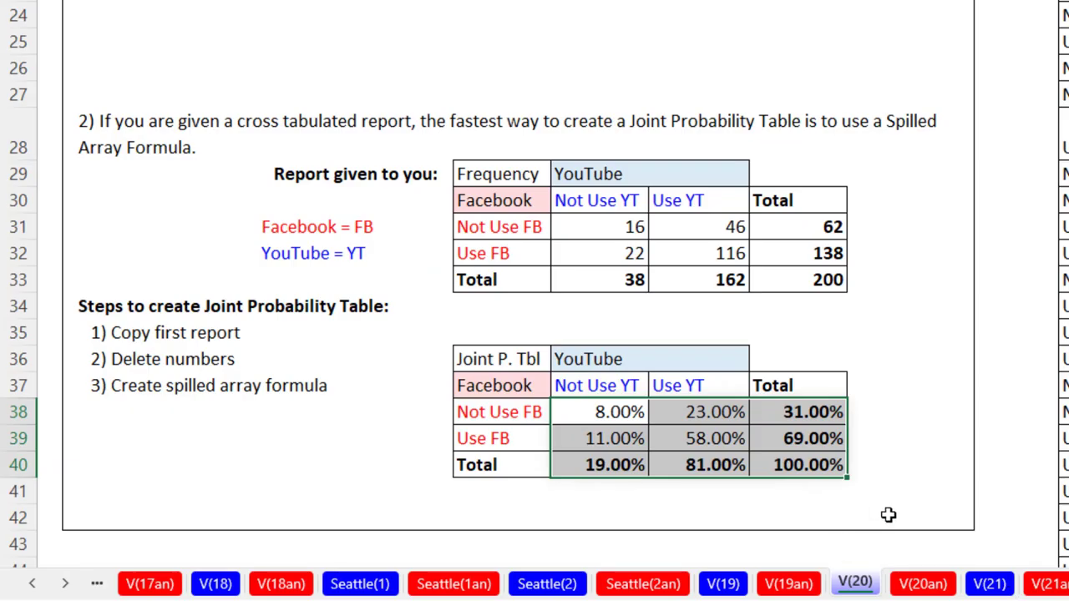
Step: Enter =G40 for P(Not Use YT), showing 19.00%
scroll(862, 517, "down", 4)
scroll(861, 500, "up", 2, "ctrl")
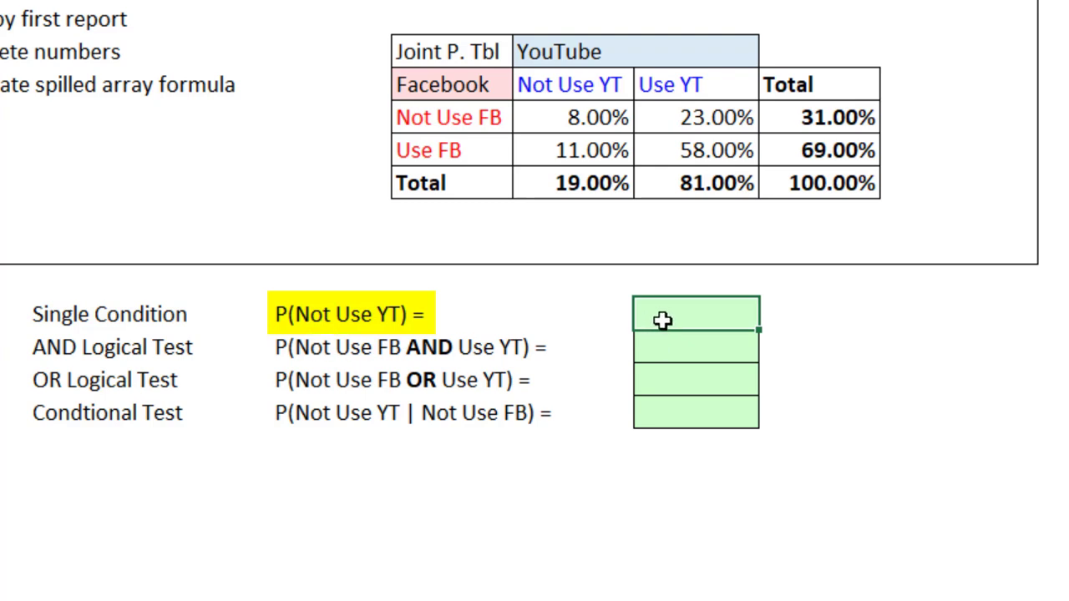
type("=")
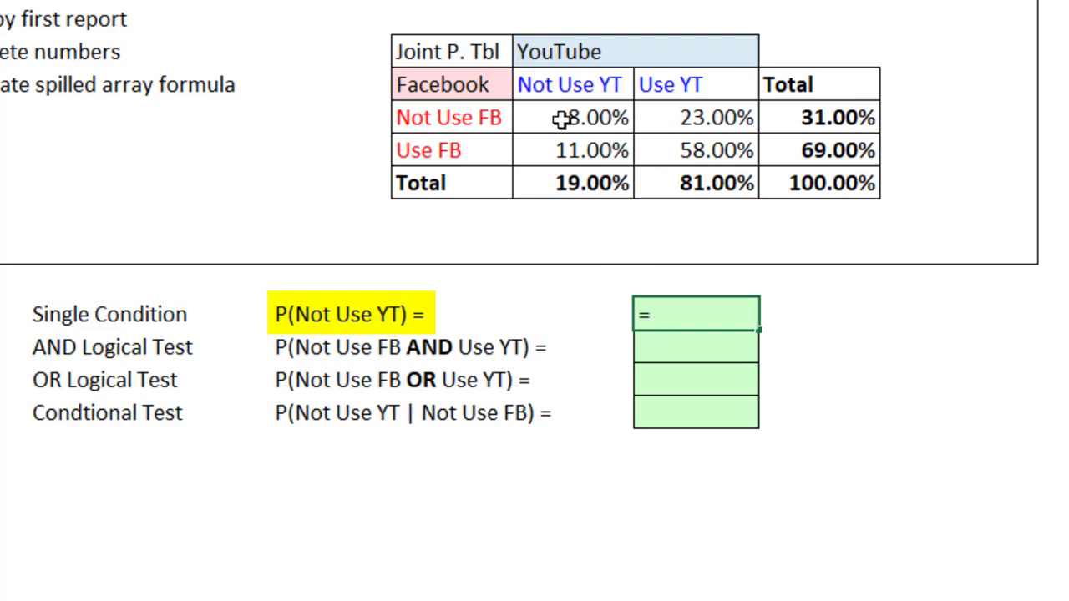
left_click(570, 185)
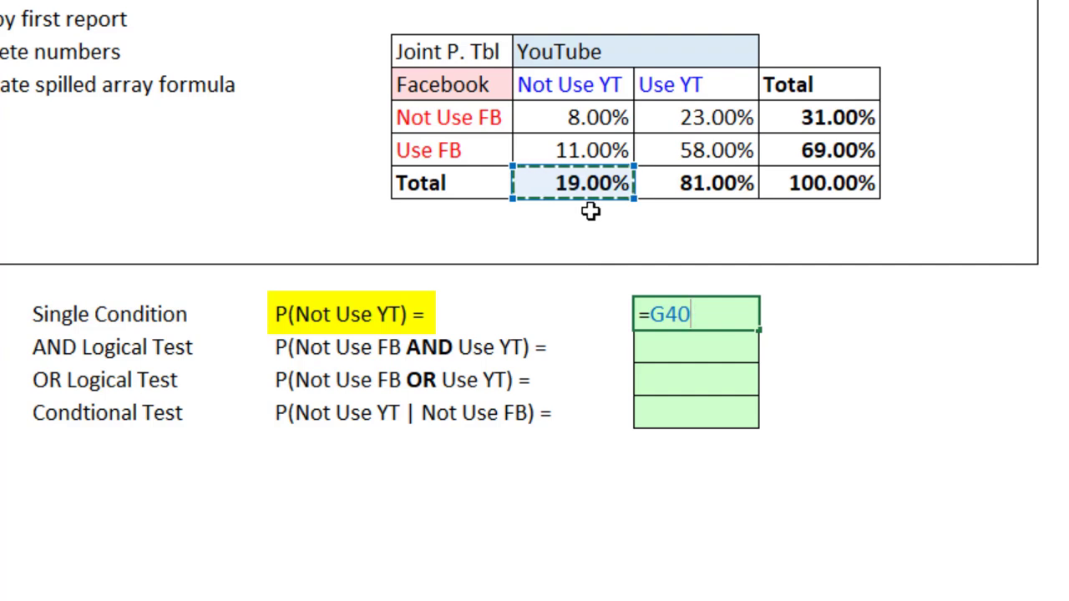
key("Return")
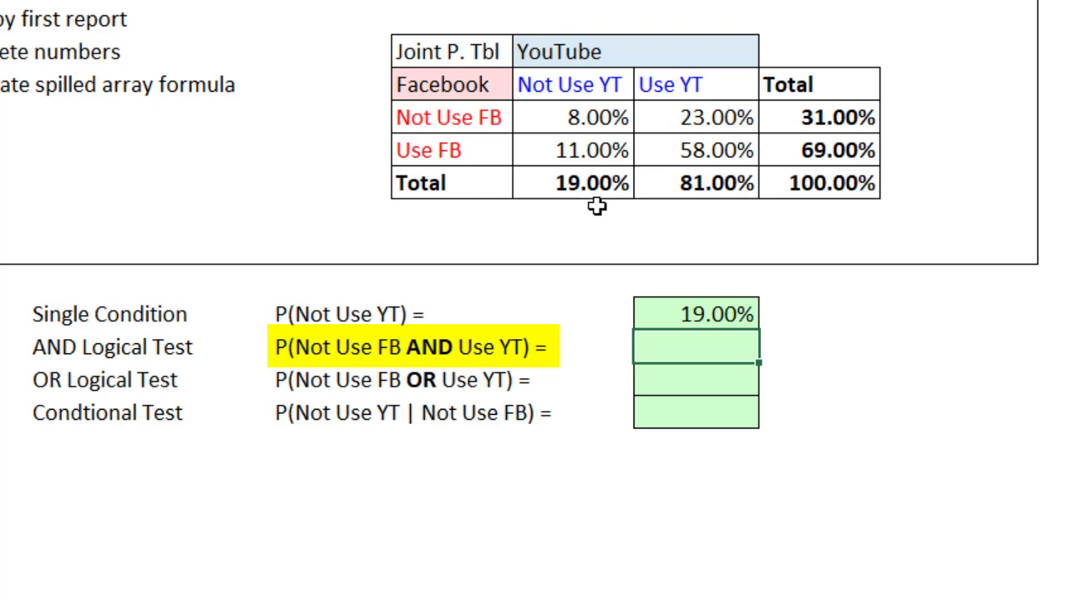
Step: Enter =H38 for P(Not Use FB AND Use YT), showing 23.00%
type("=")
left_click(700, 119)
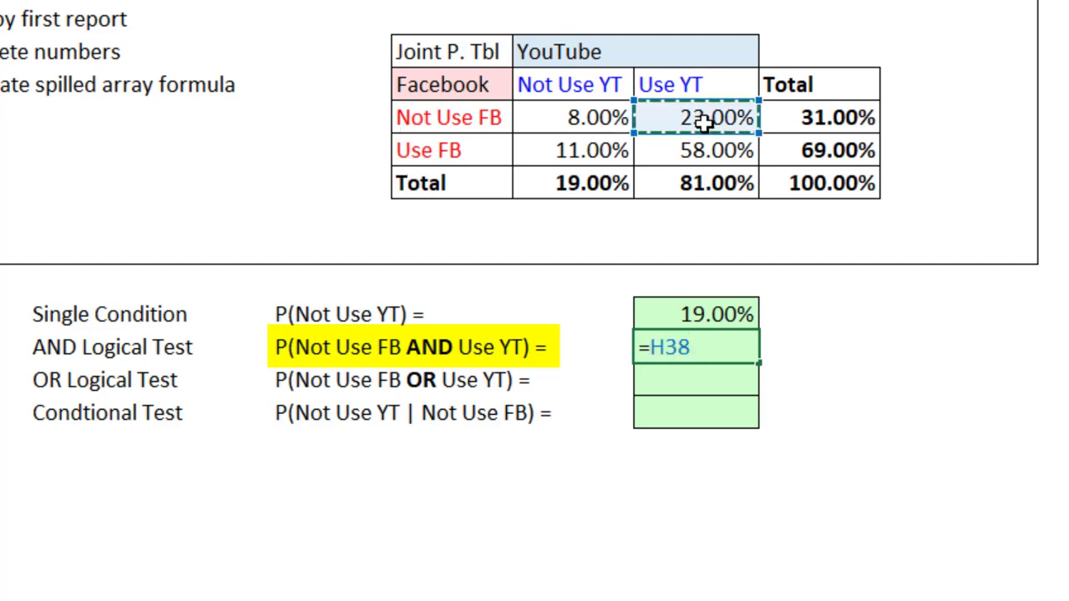
key("Return")
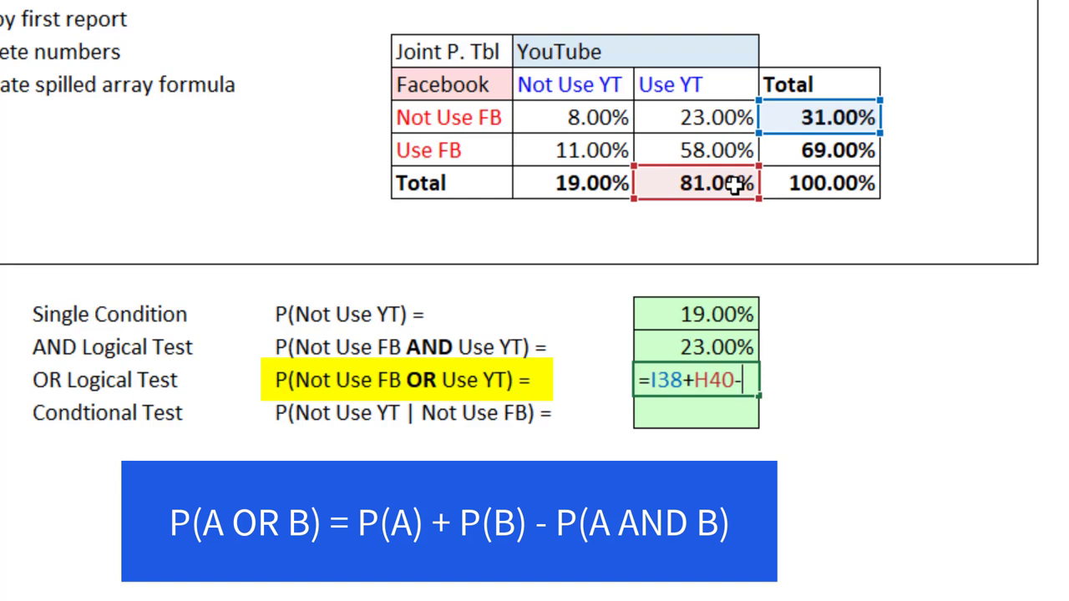
Step: Complete the OR formula =I38+H40-H38, giving 89.00%
left_click(686, 117)
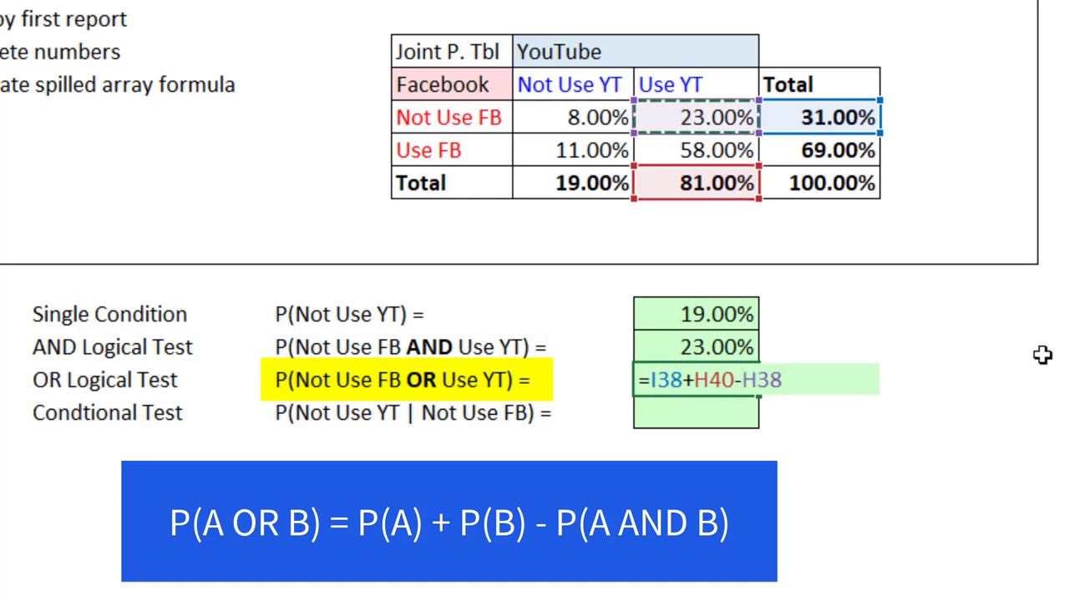
key("Return")
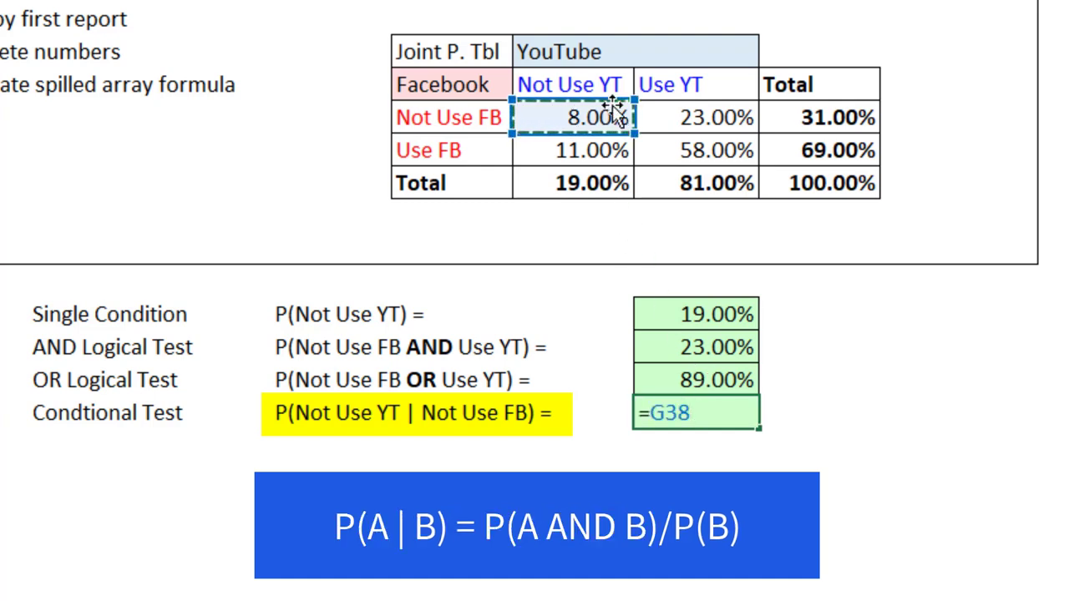
Step: Complete the conditional formula =G38/I38, giving 25.81%
type("/")
left_click(812, 117)
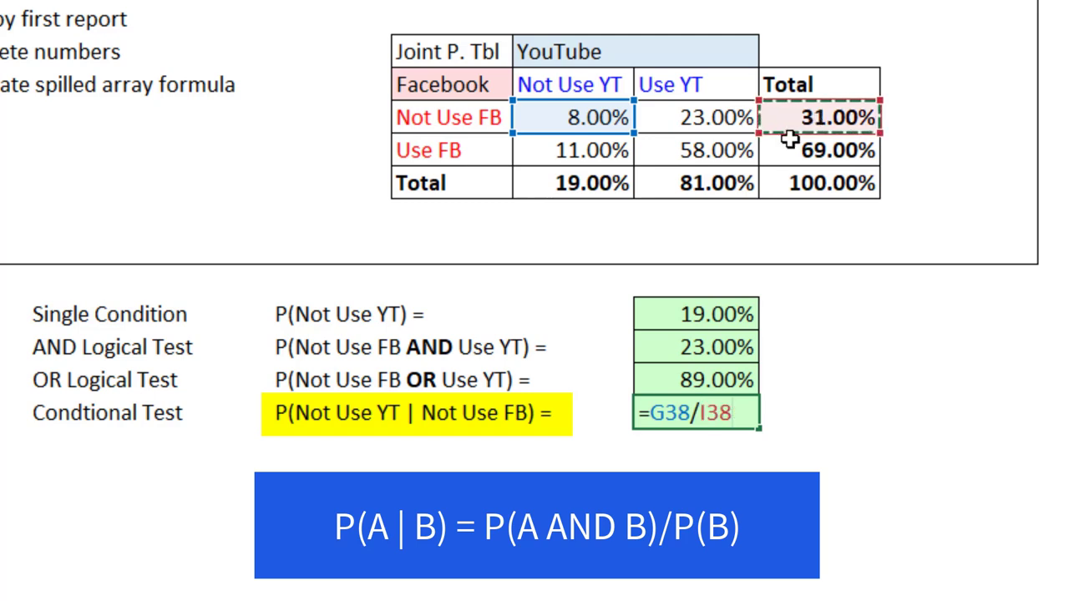
key("Return")
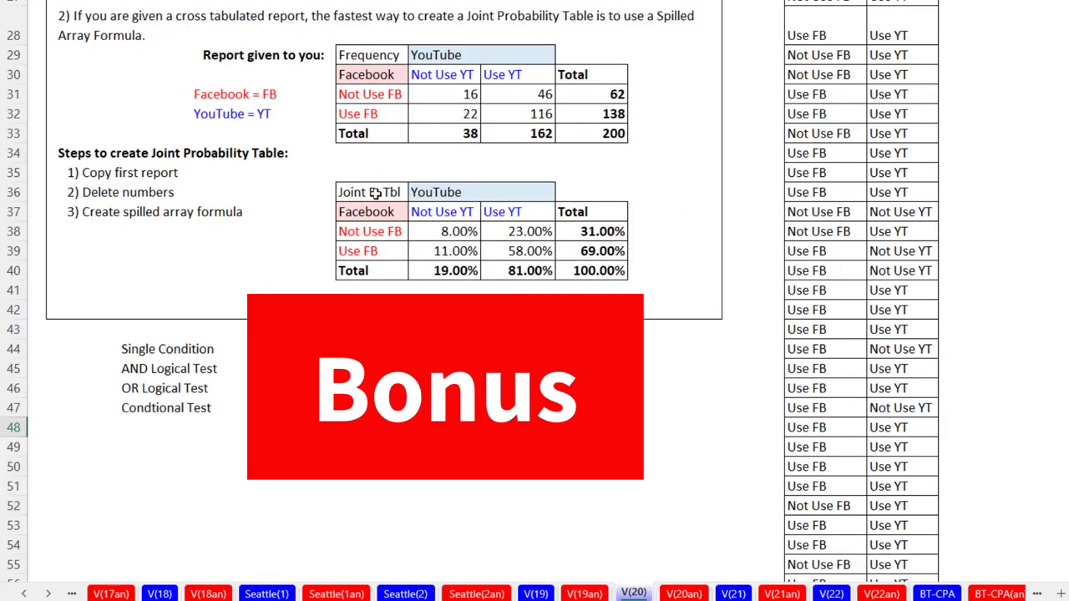
Step: Copy the joint probability table and paste it at row 50 below the answers
left_click_drag(375, 192, 588, 277)
key("ctrl+c")
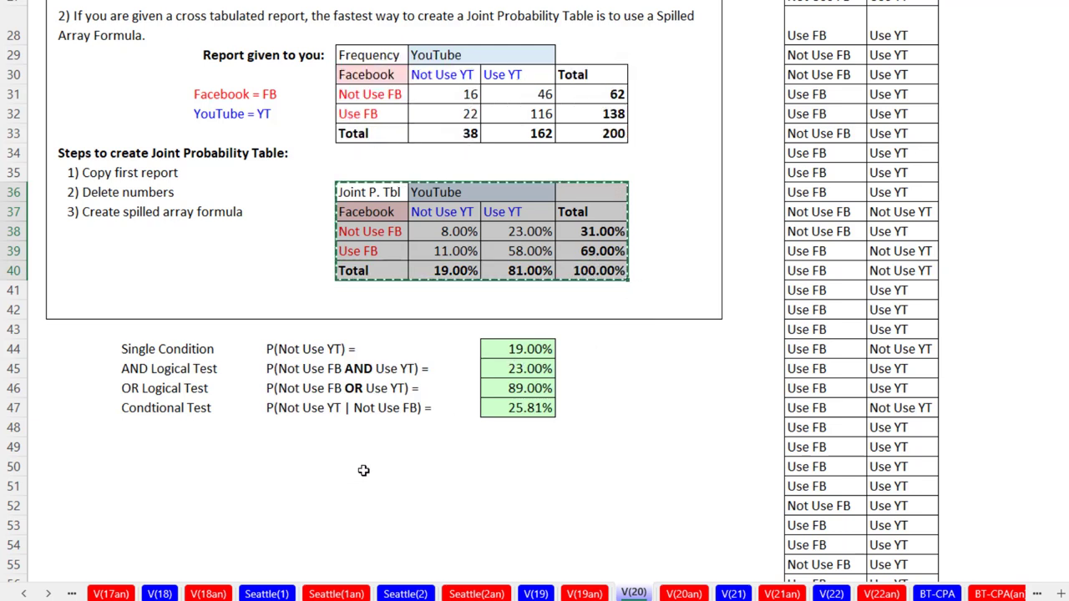
left_click(363, 470)
key("ctrl+v")
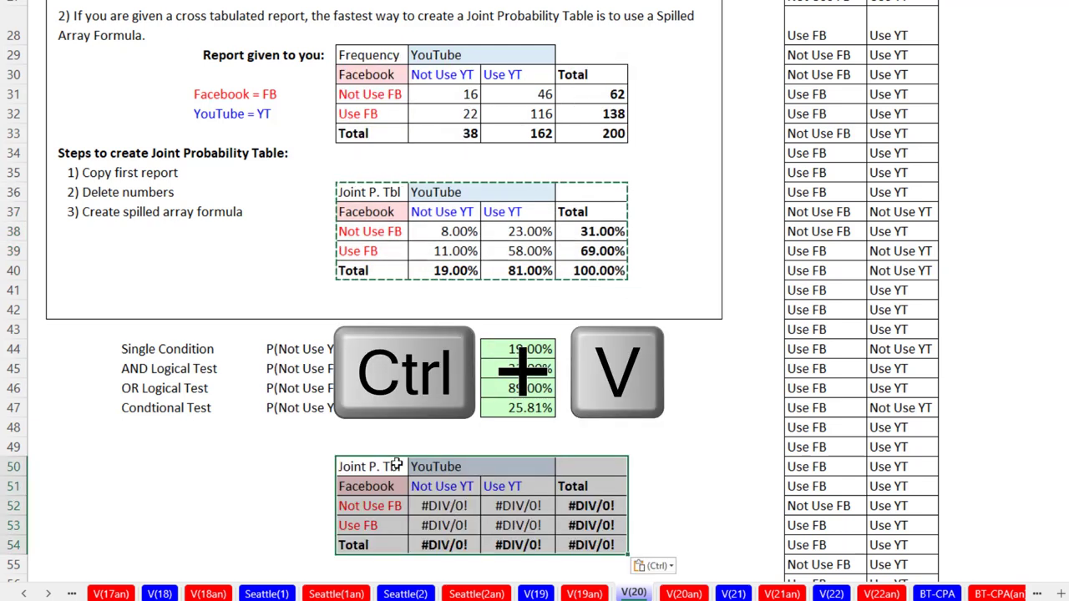
Step: Label the copy with a bold 'Old School:' heading and clear its #DIV/0! values
key("Up")
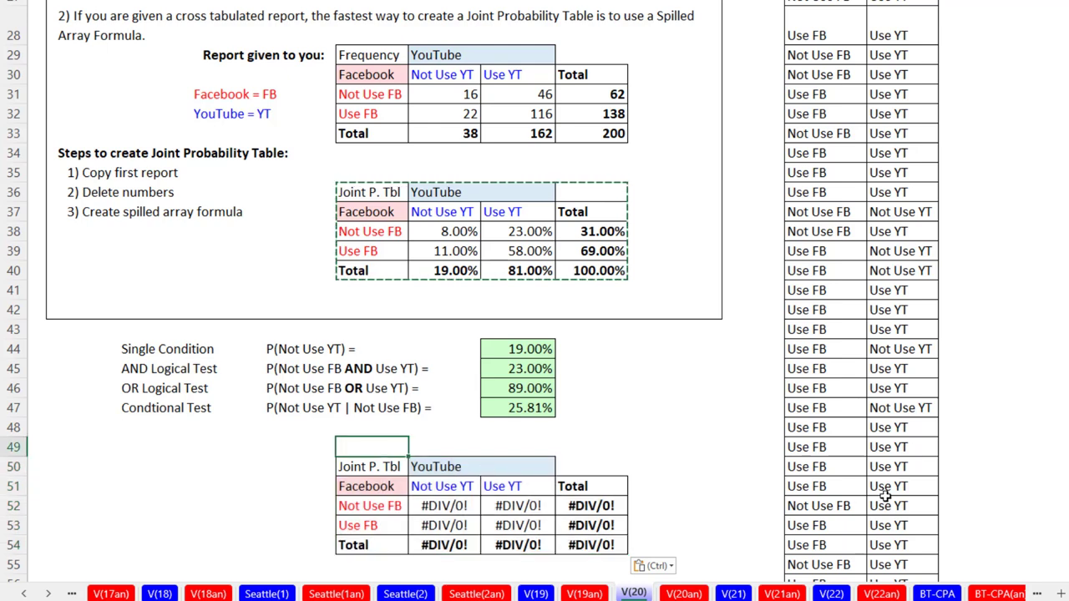
type("Old School:")
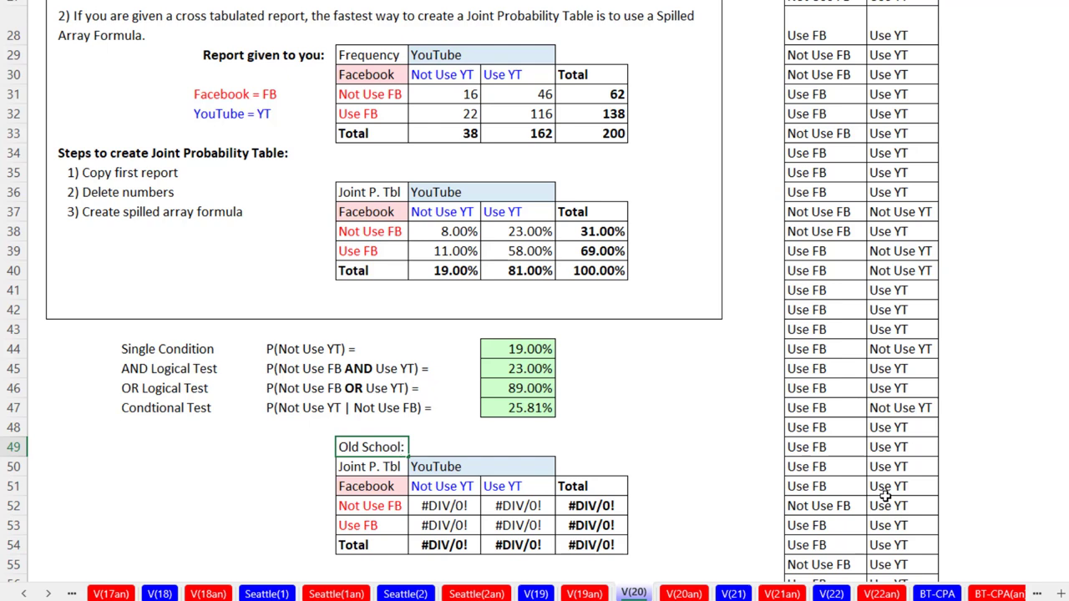
key("ctrl+b")
left_click_drag(438, 507, 635, 557)
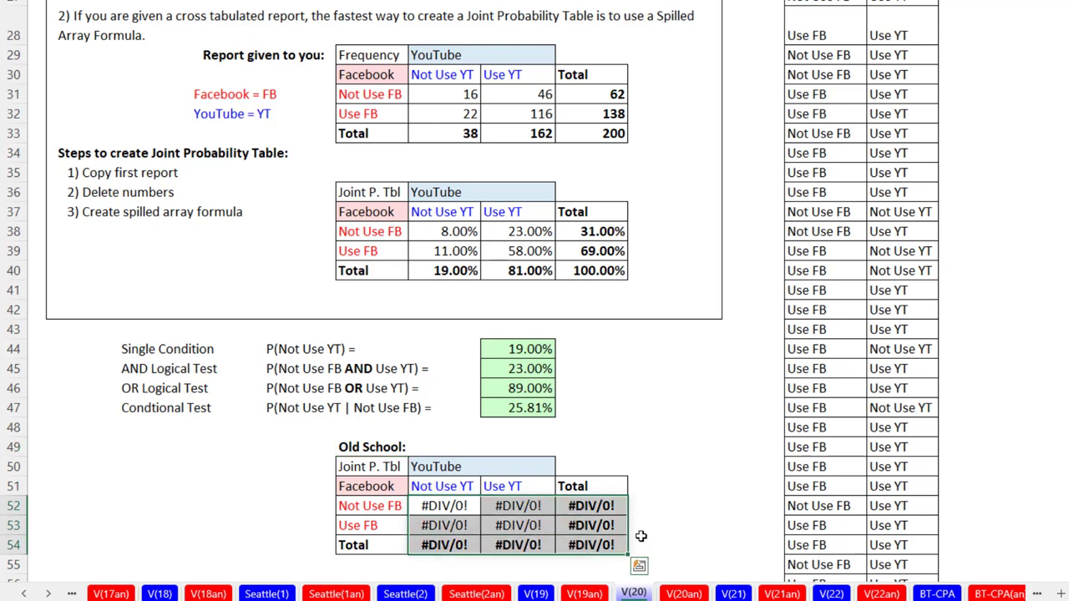
key("Delete")
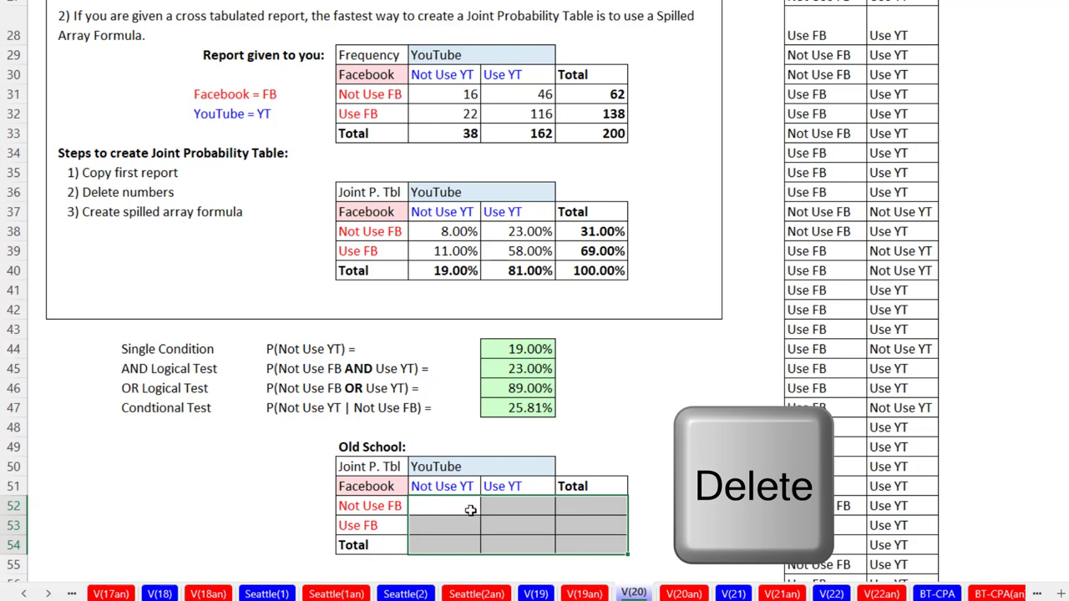
Step: Enter =G31/$I$33 in the Old School table's top-left value cell B52
left_click(465, 508)
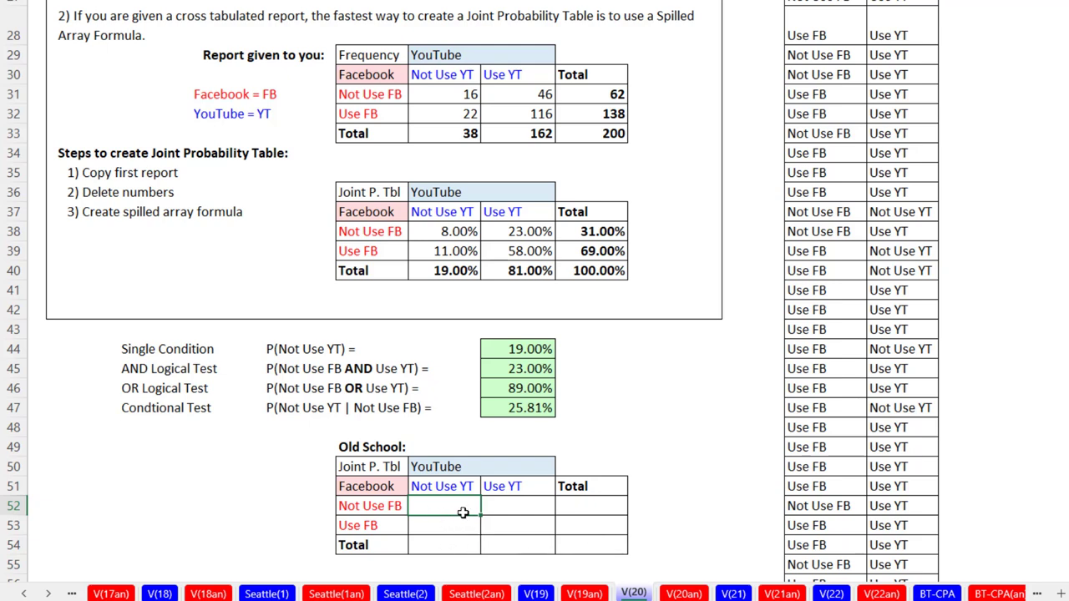
type("=")
left_click(448, 98)
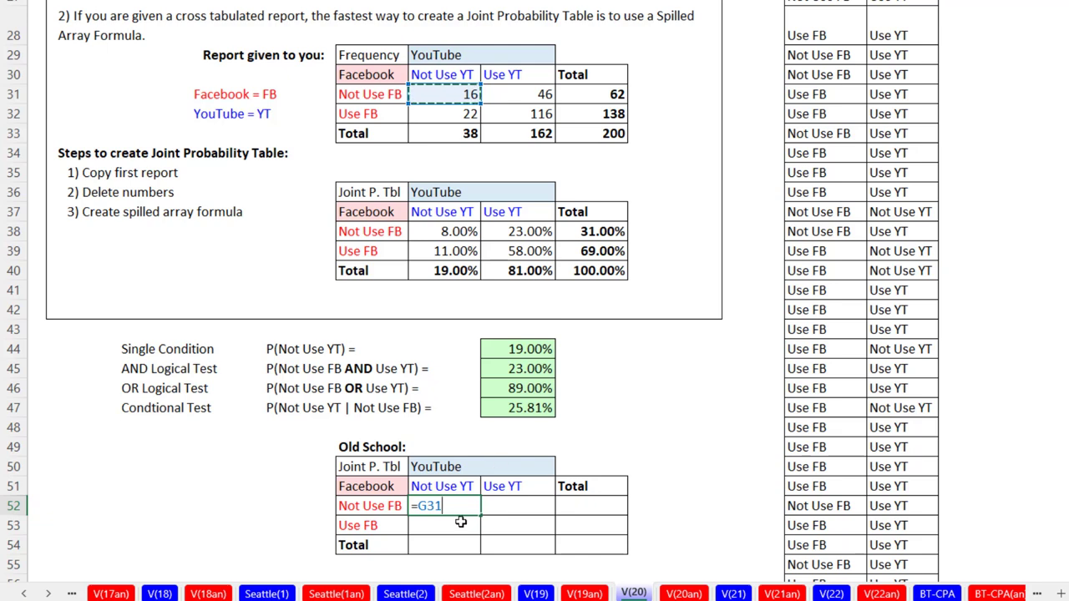
type("/")
left_click(590, 136)
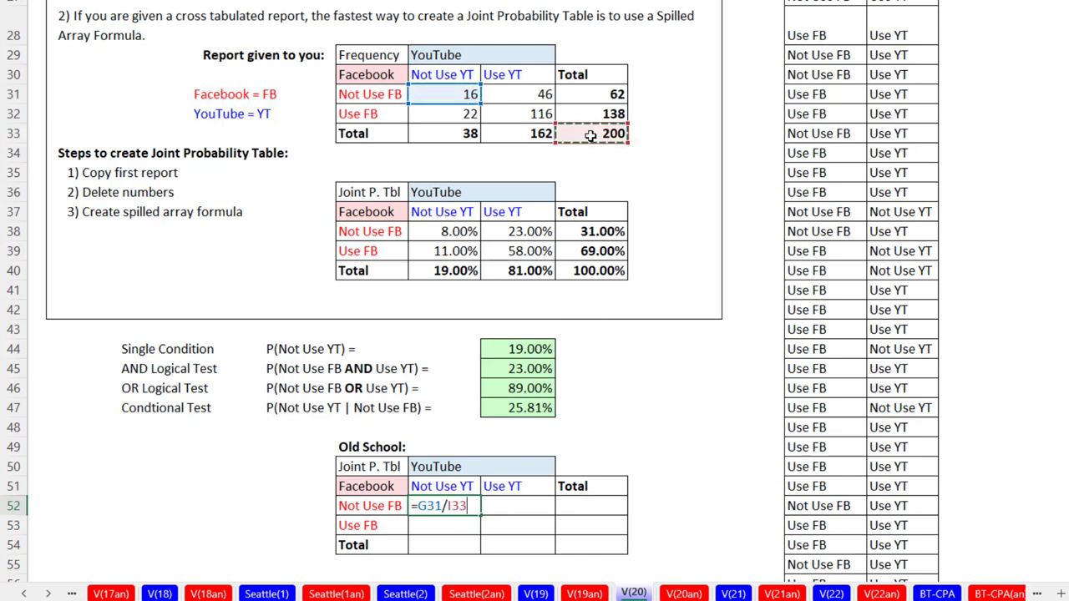
key("F4")
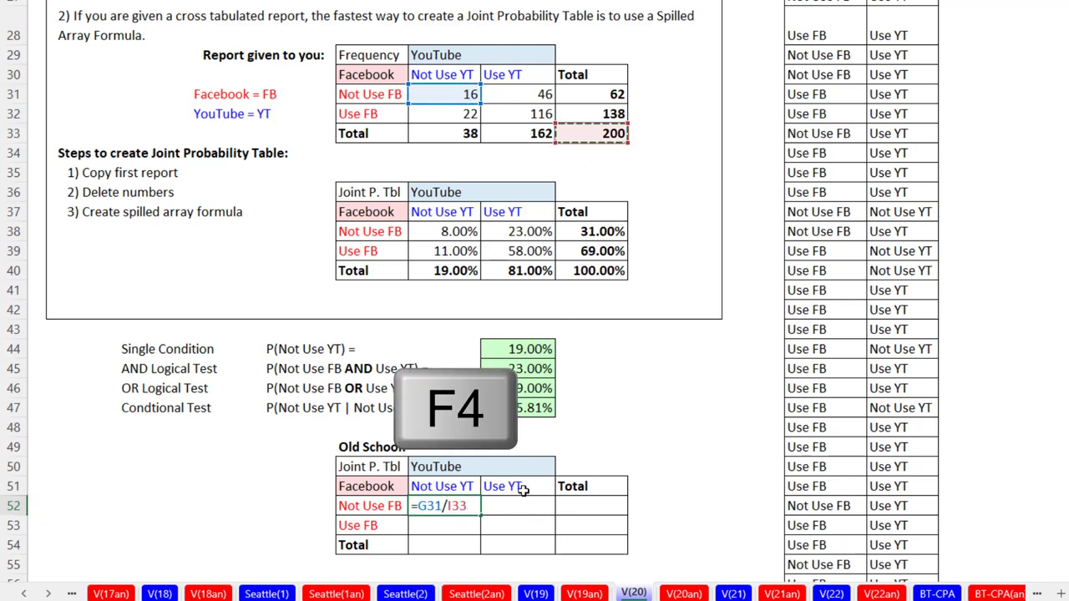
key("F4")
key("ctrl+Return")
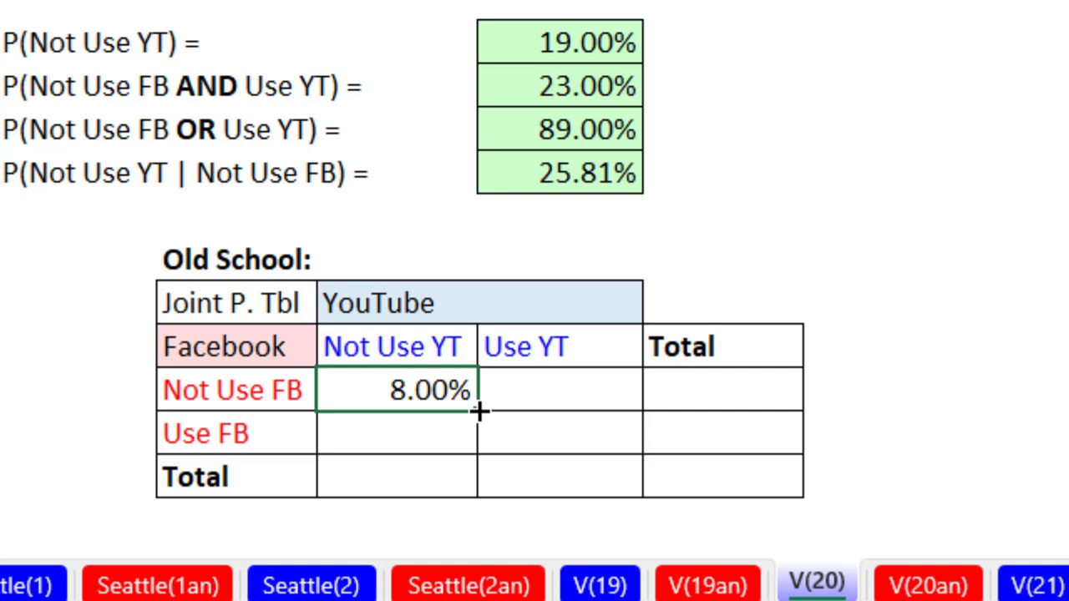
Step: Fill the formula down and across the table using Fill Without Formatting
left_click_drag(478, 411, 473, 499)
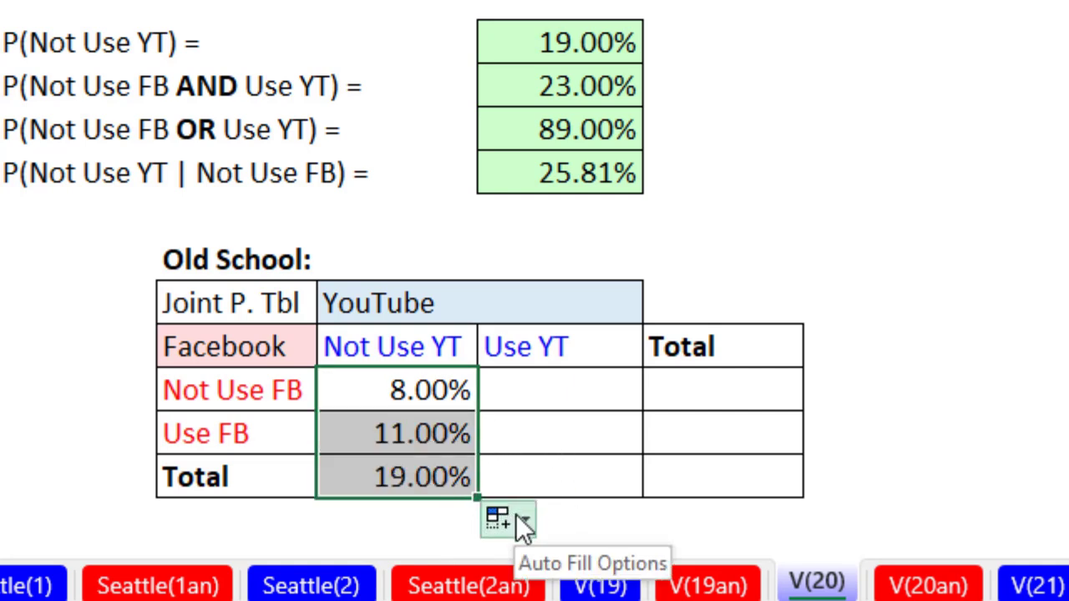
left_click(521, 516)
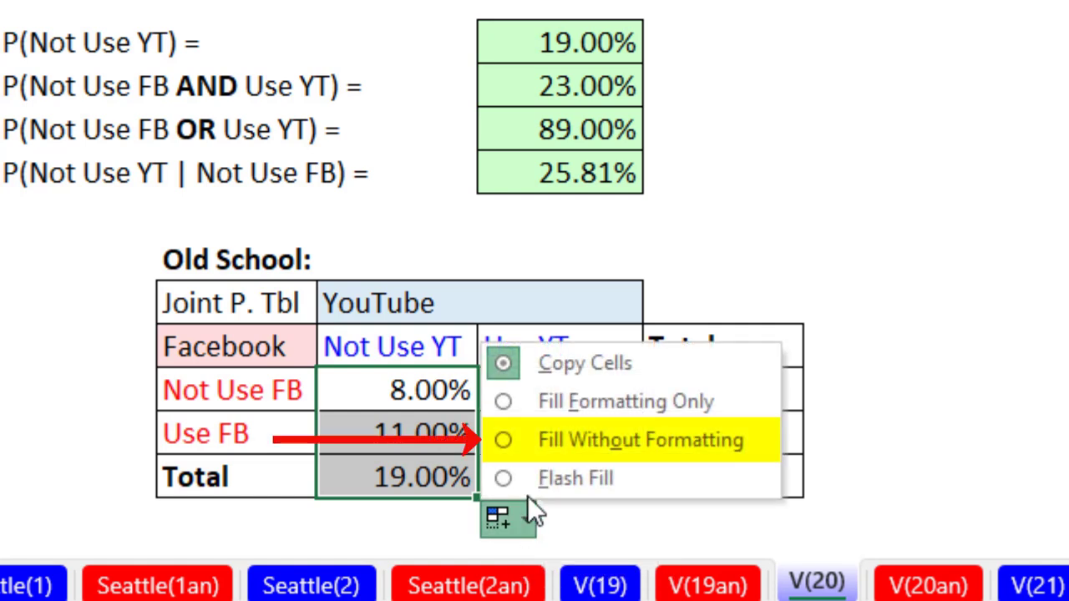
left_click(539, 445)
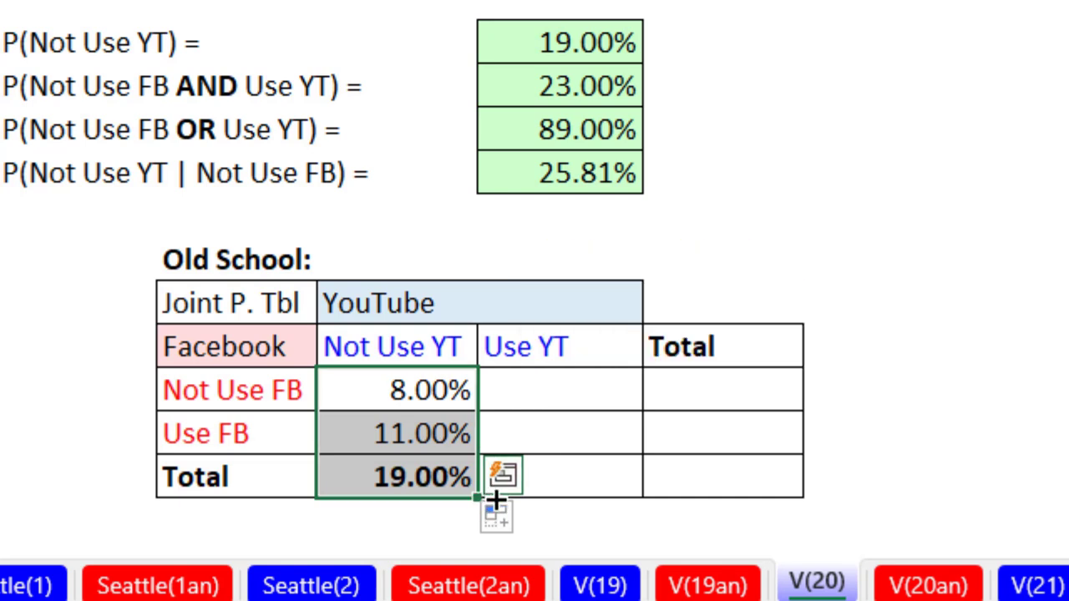
left_click_drag(498, 499, 748, 499)
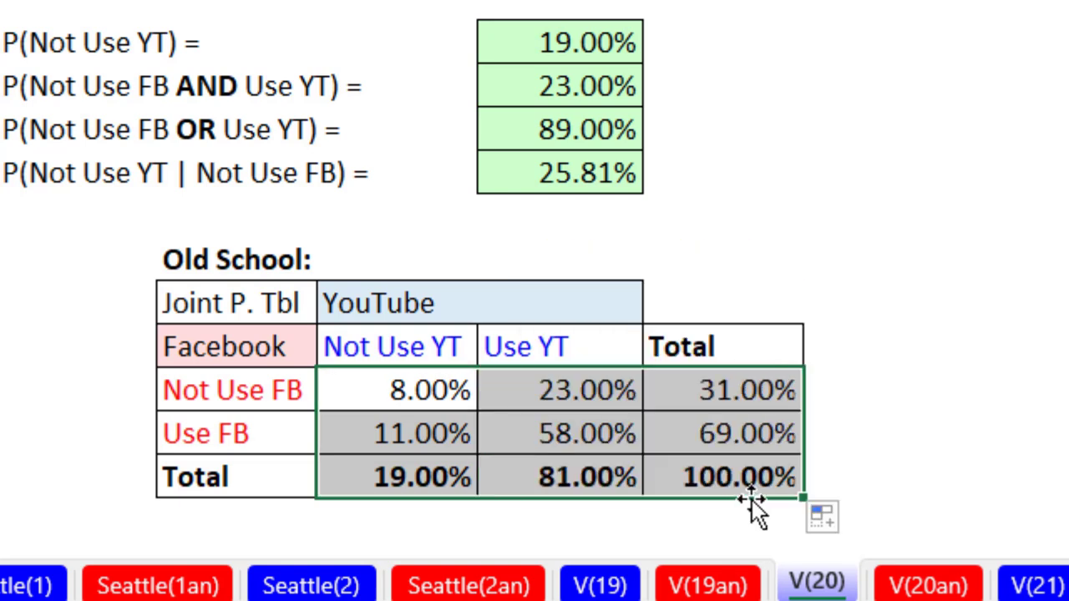
left_click(848, 517)
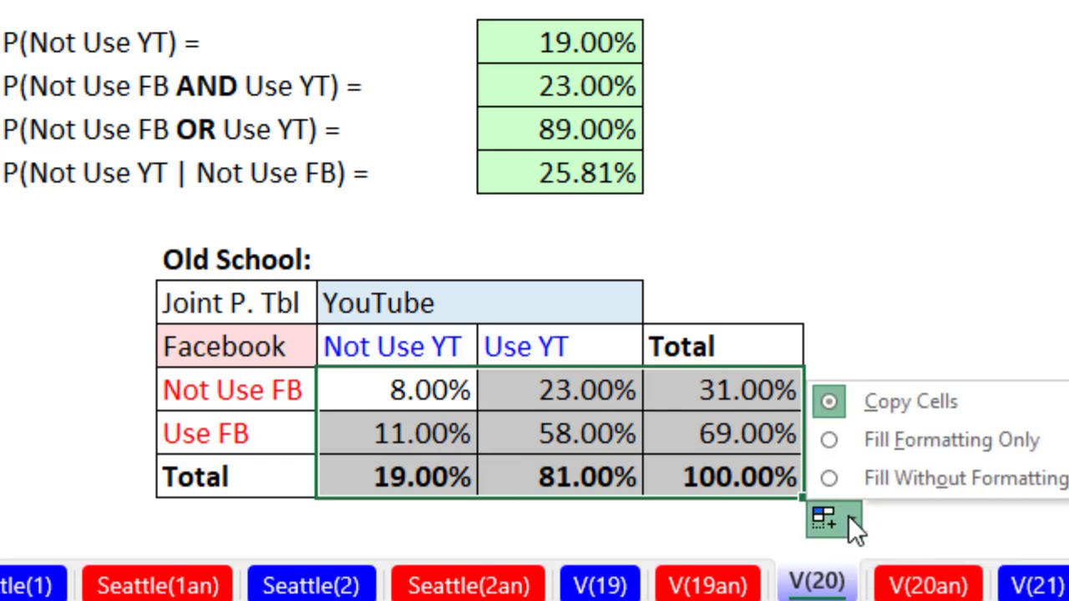
left_click(827, 476)
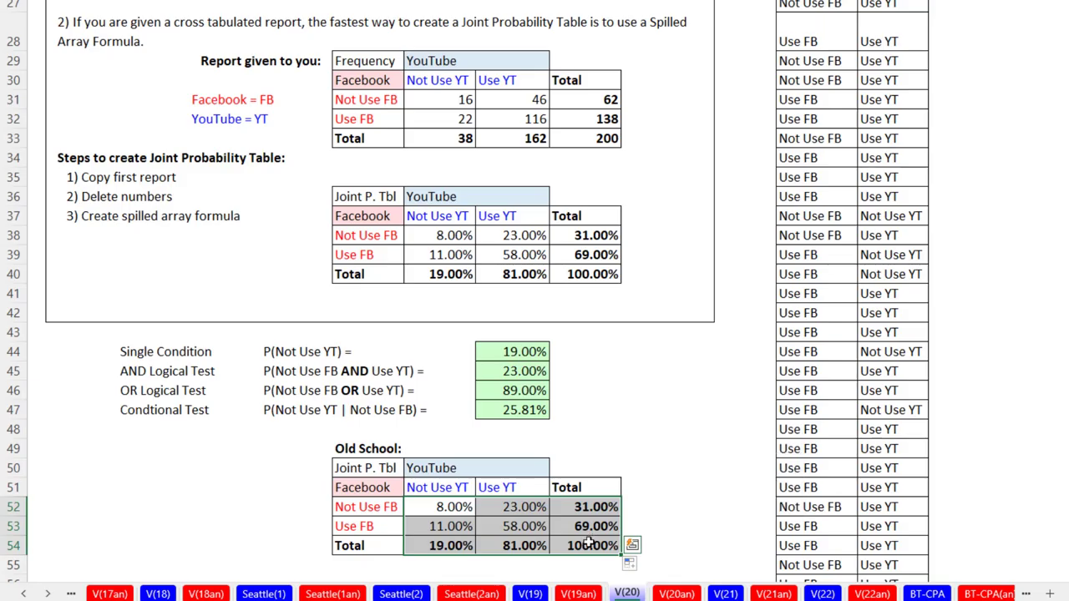
left_click(738, 472)
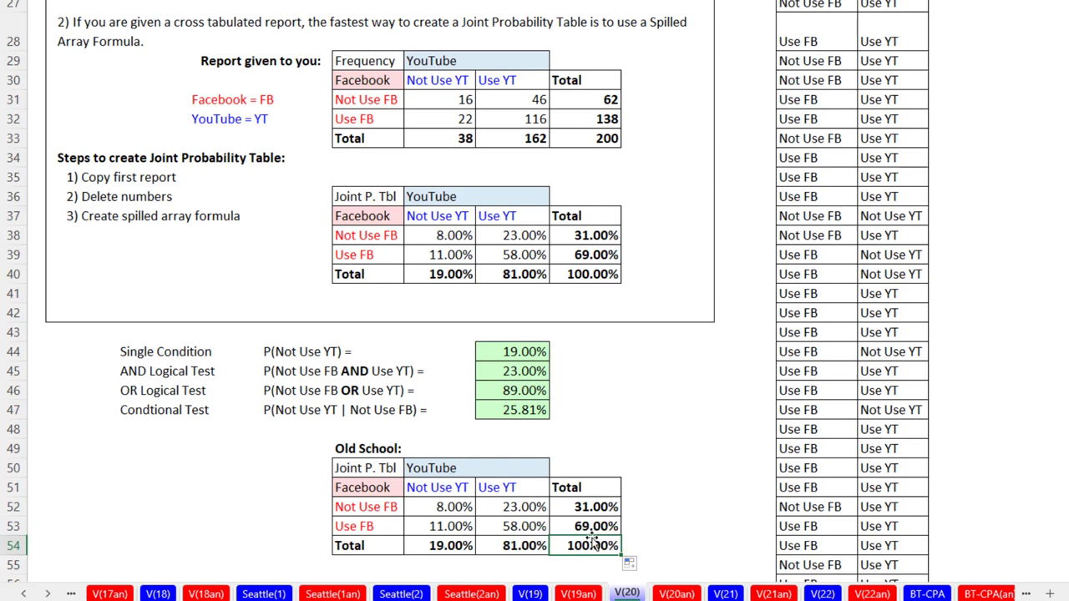
key("F2")
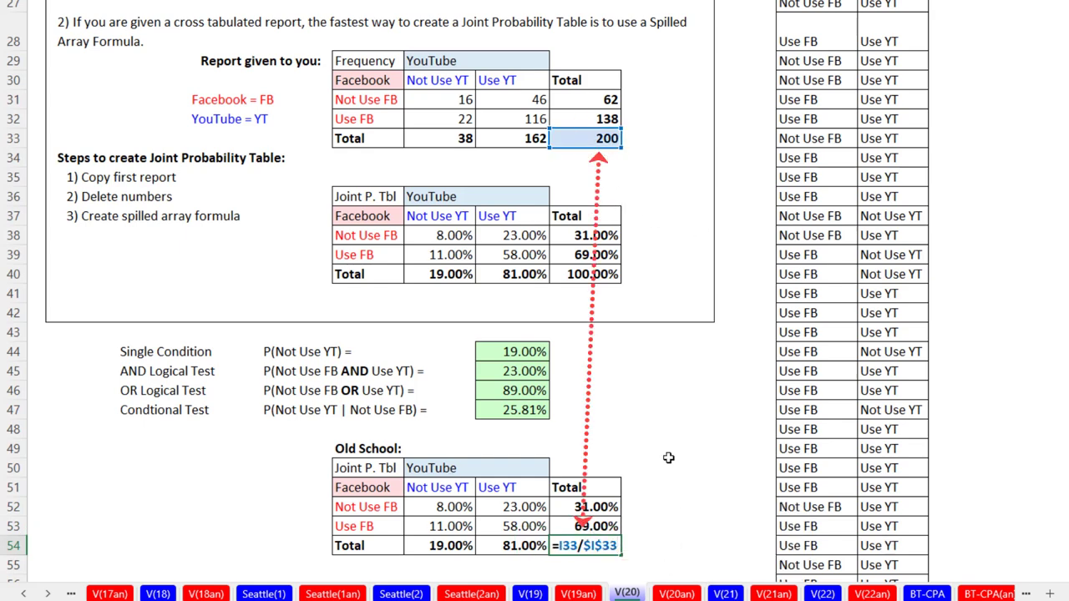
key("Escape")
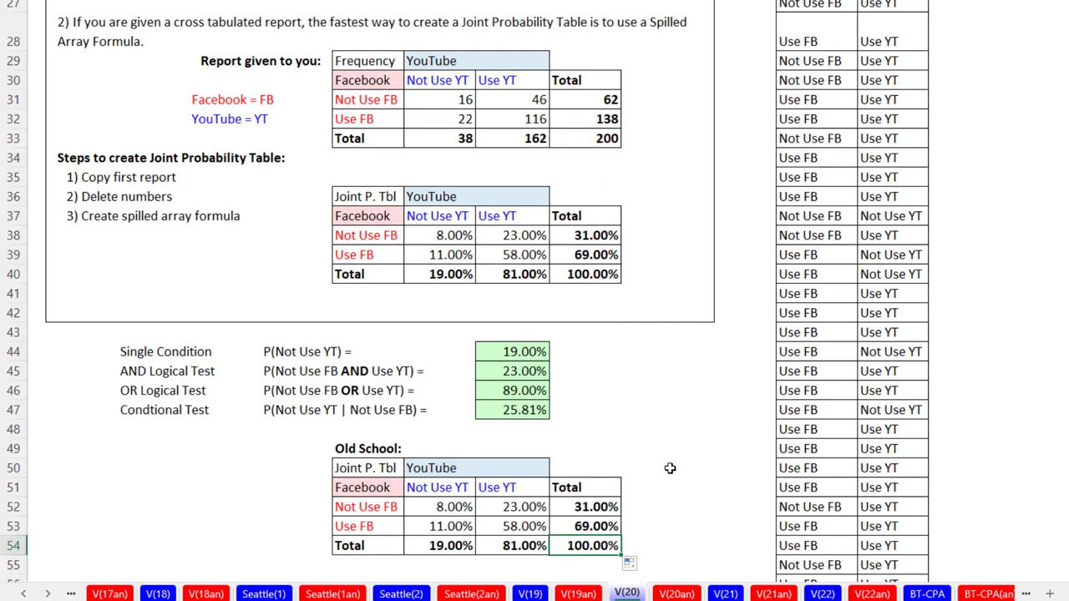
left_click(472, 507)
key("F2")
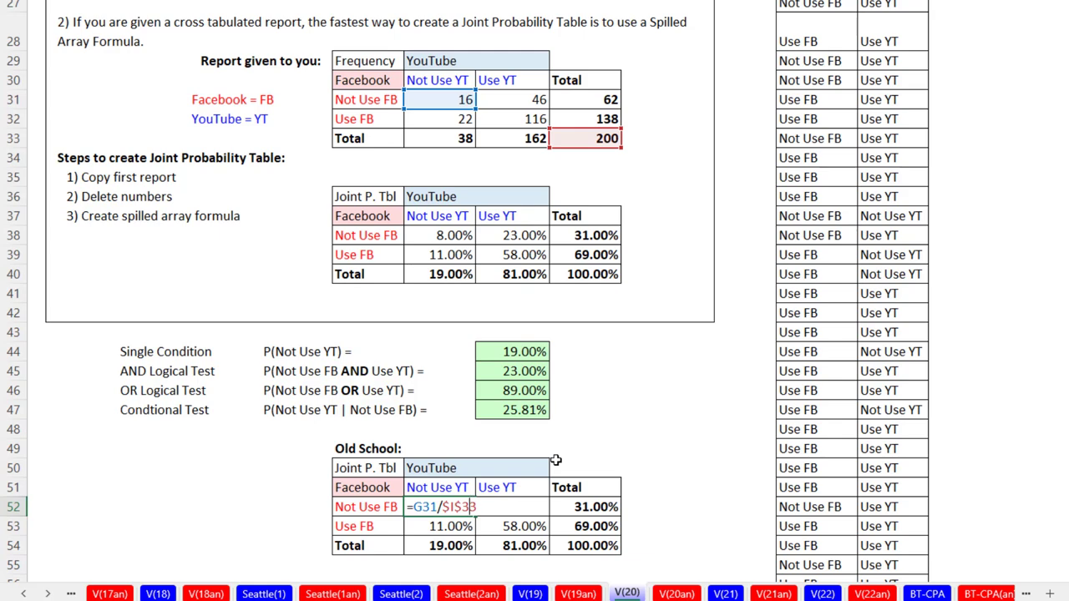
key("F2")
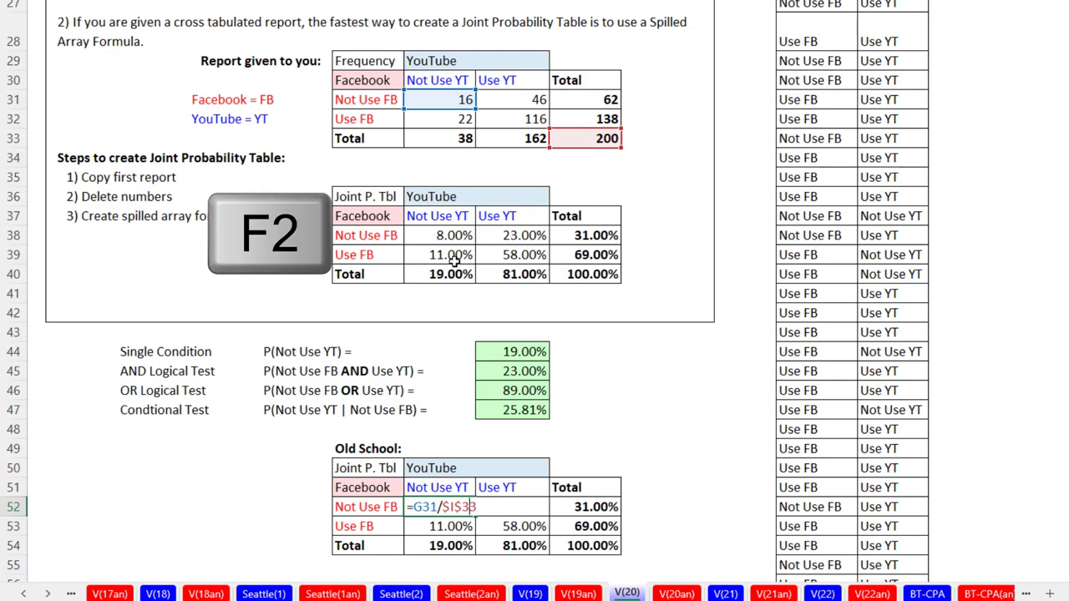
key("Escape")
double_click(447, 236)
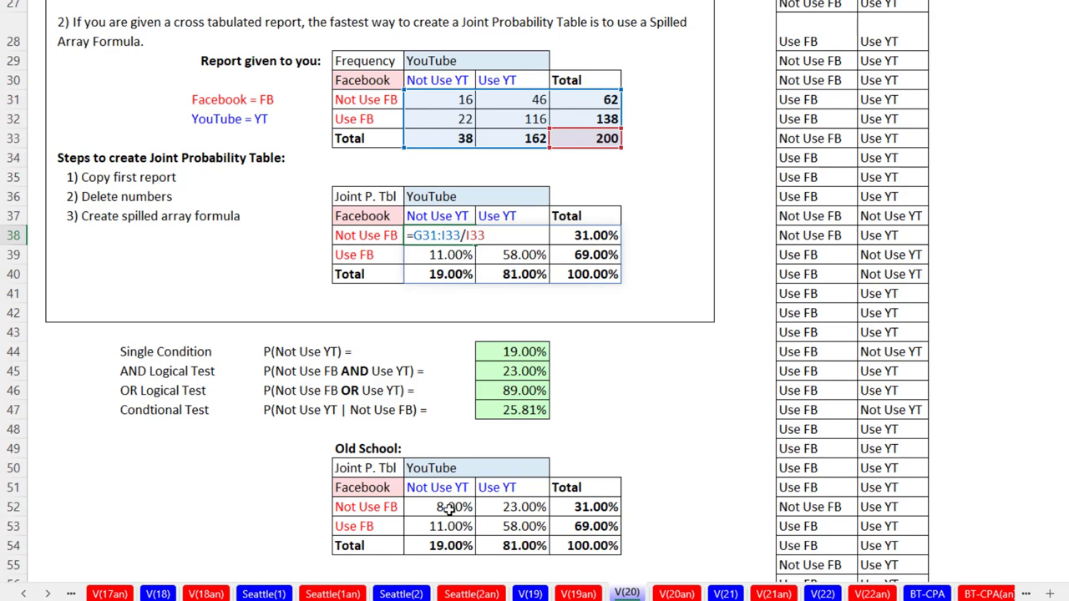
key("ctrl+Return")
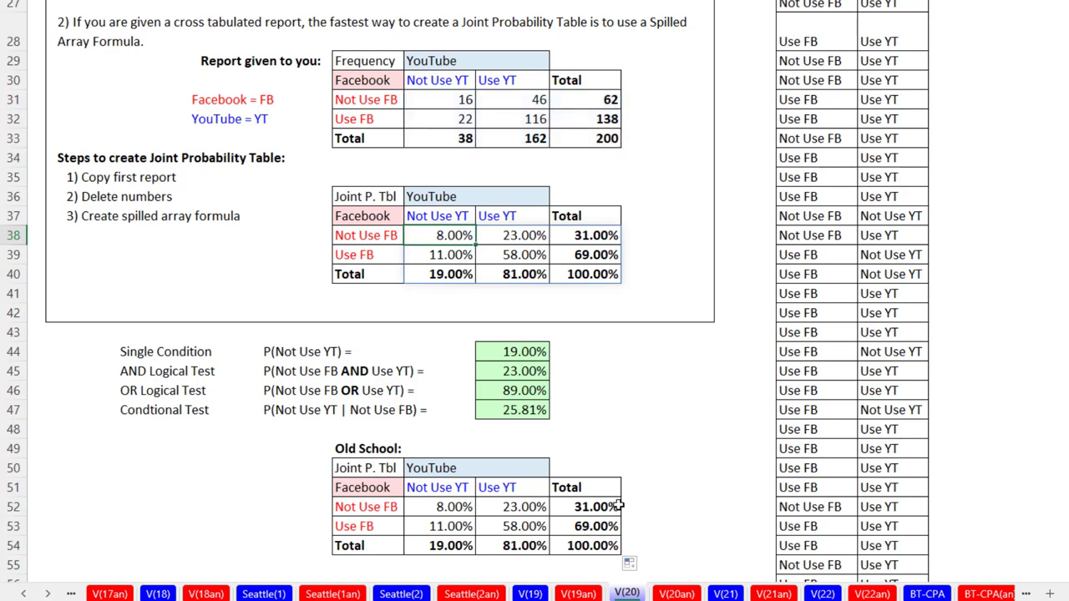
double_click(447, 235)
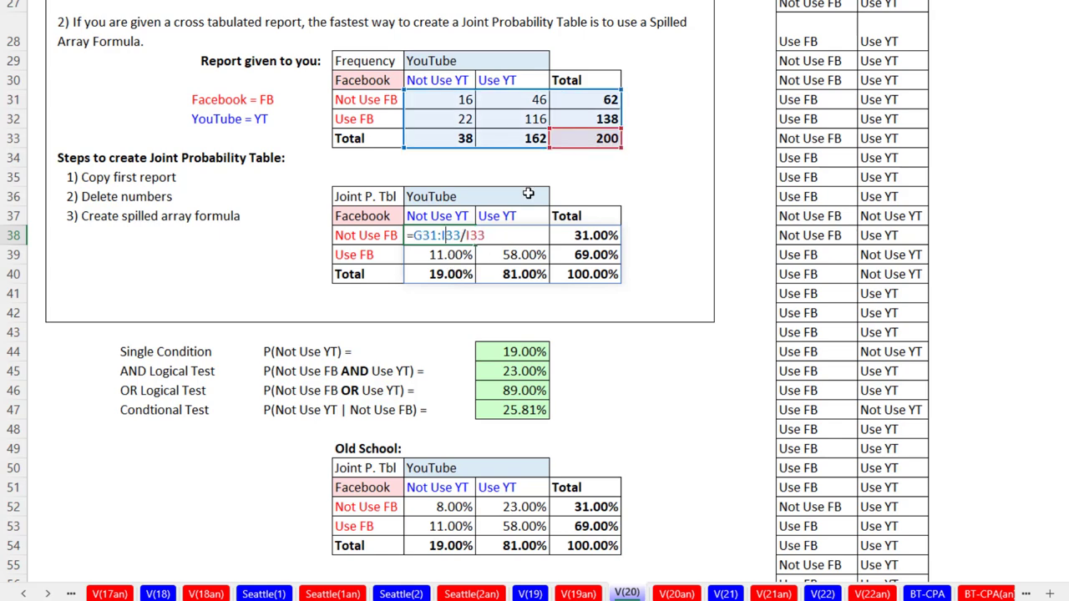
key("ctrl+Return")
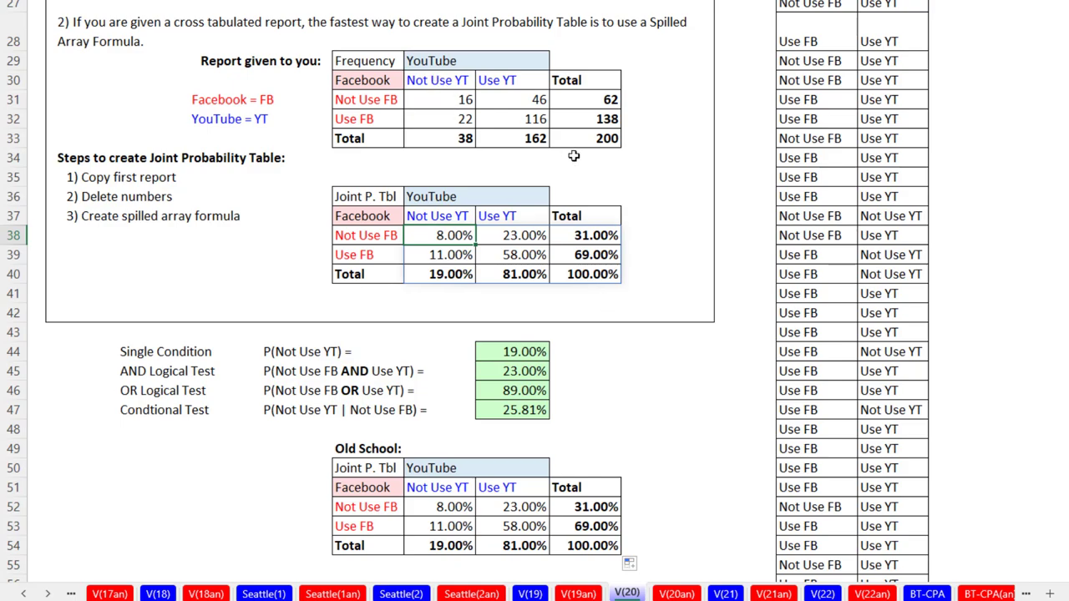
scroll(603, 210, "up", 8)
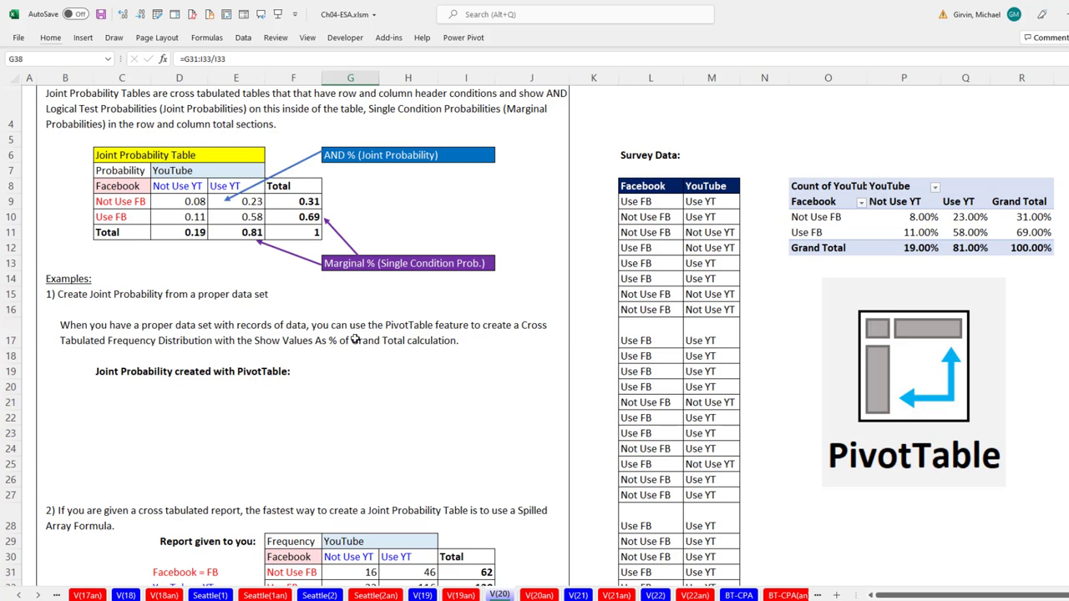
scroll(470, 500, "up", 1)
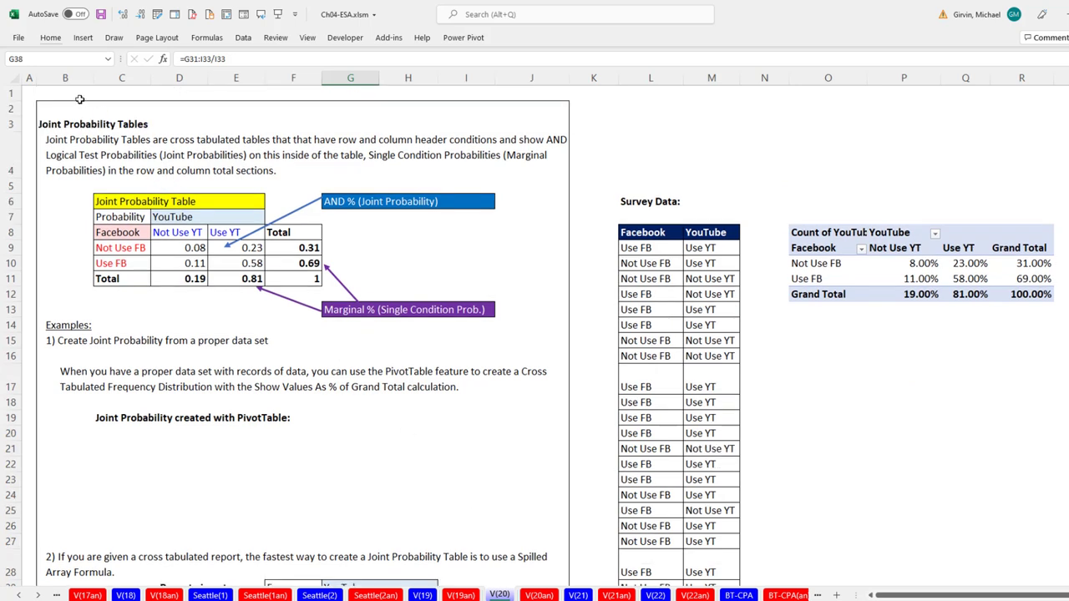